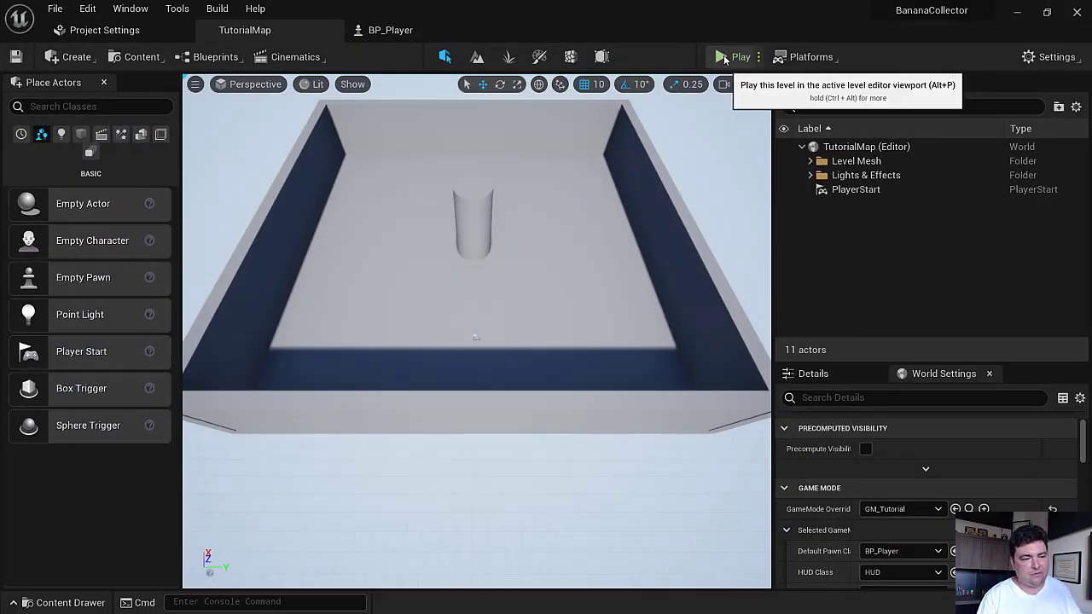
Step: Test-play the level, driving the player cube toward the cylinder and back, then stop
{"action": "left_click", "coordinate": [724, 58]}
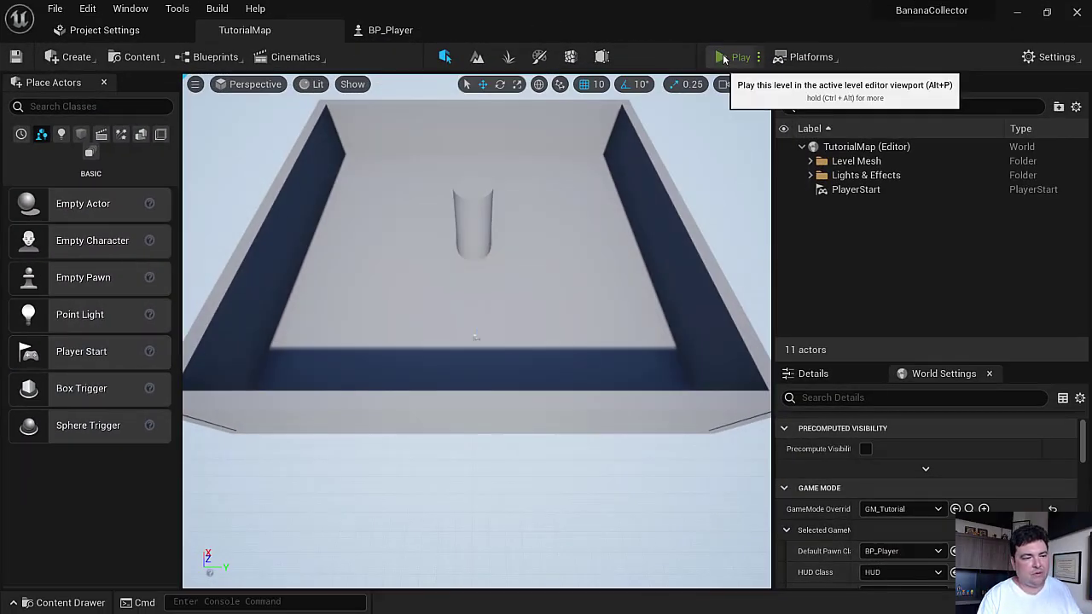
{"action": "left_click", "coordinate": [588, 233]}
{"action": "key", "text": "w"}
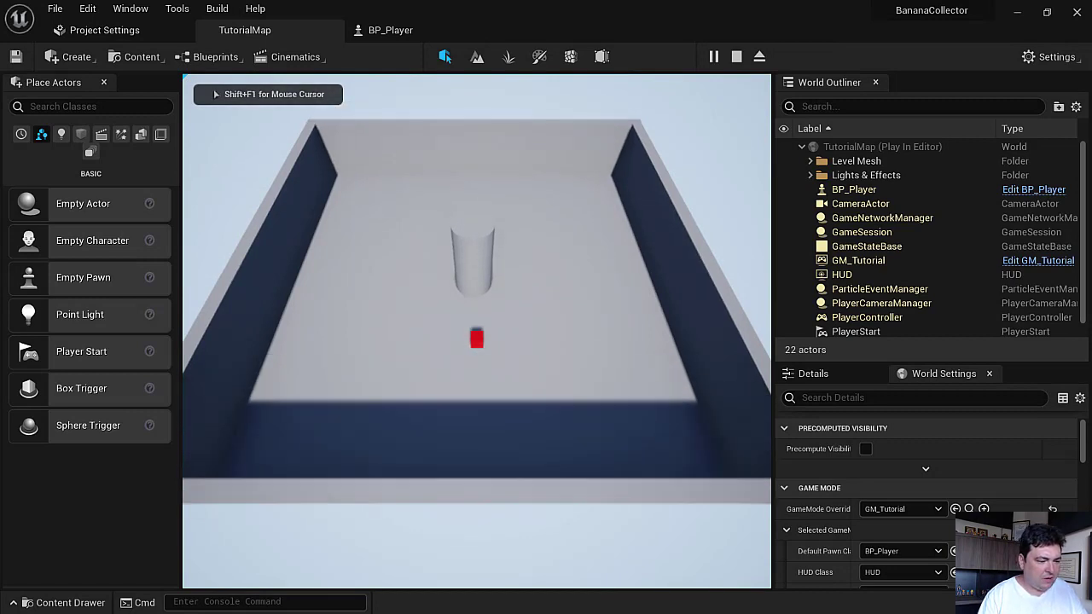
{"action": "key", "text": "w"}
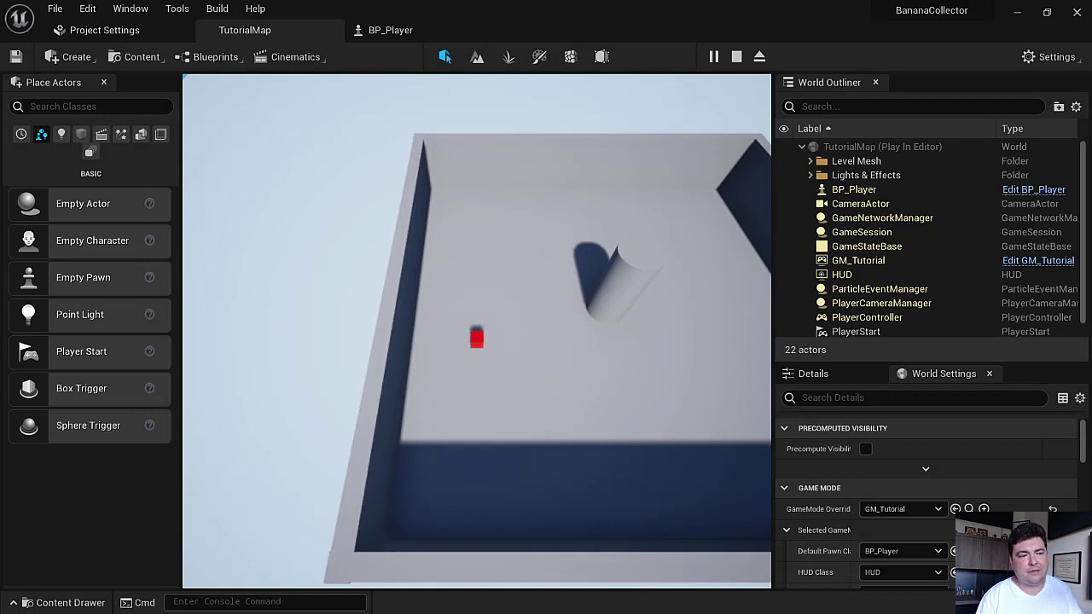
{"action": "key", "text": "Escape"}
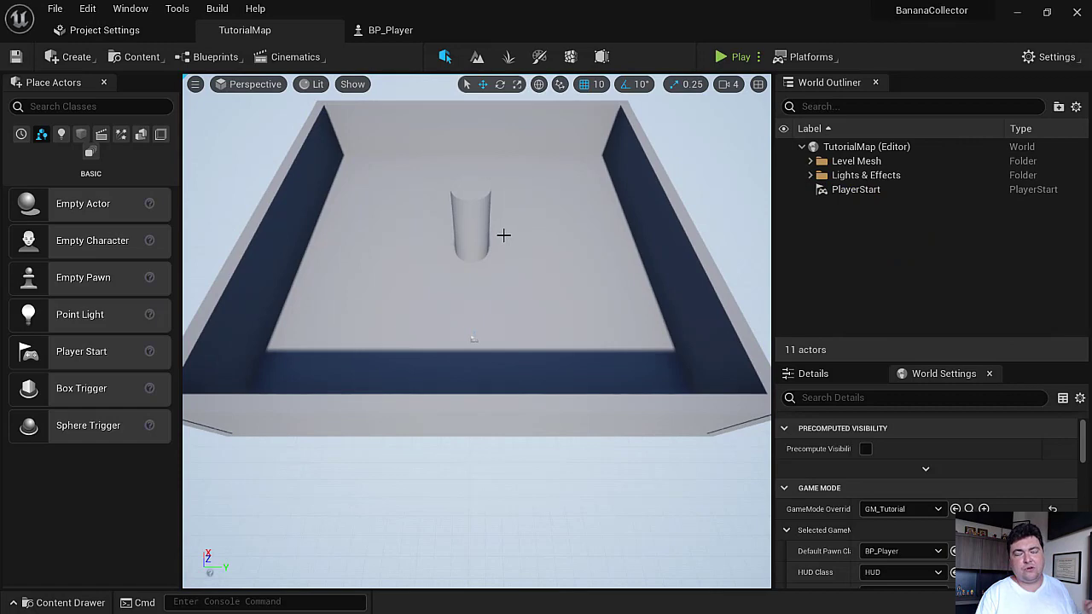
Step: In BP_Player, make StaticMesh the root above Camera and enable Sweep on AddActorLocalOffset
{"action": "left_click", "coordinate": [77, 601]}
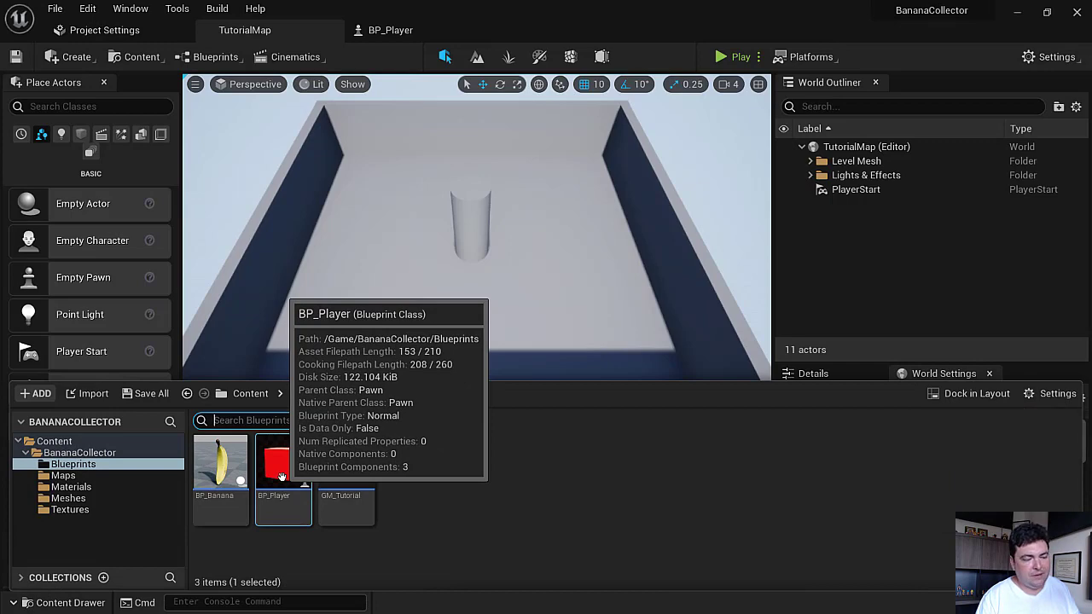
{"action": "left_click", "coordinate": [382, 31]}
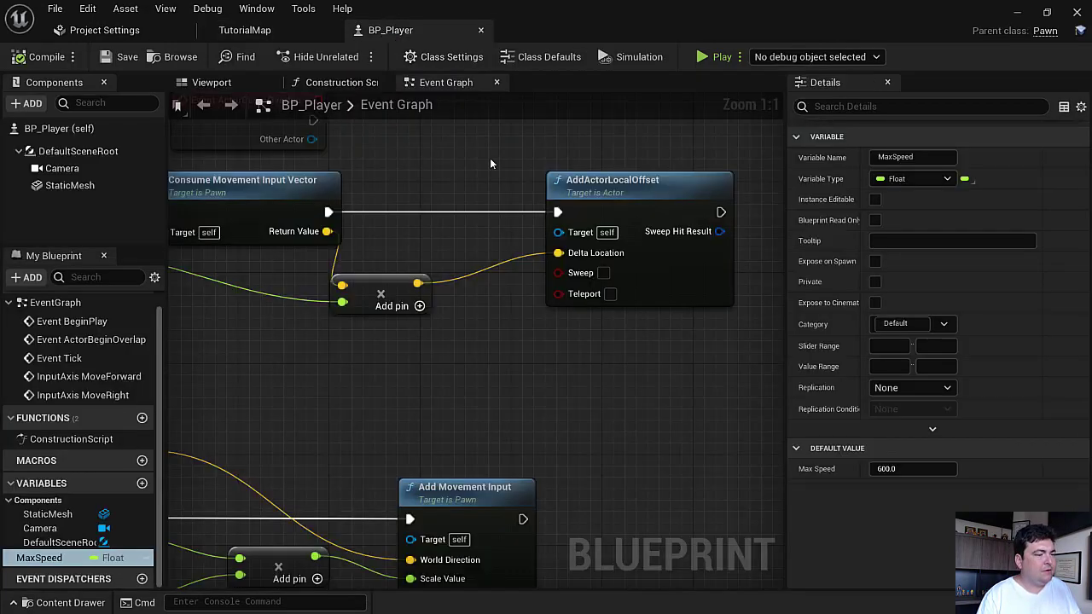
{"action": "right_click_drag", "start_coordinate": [483, 373], "coordinate": [554, 350]}
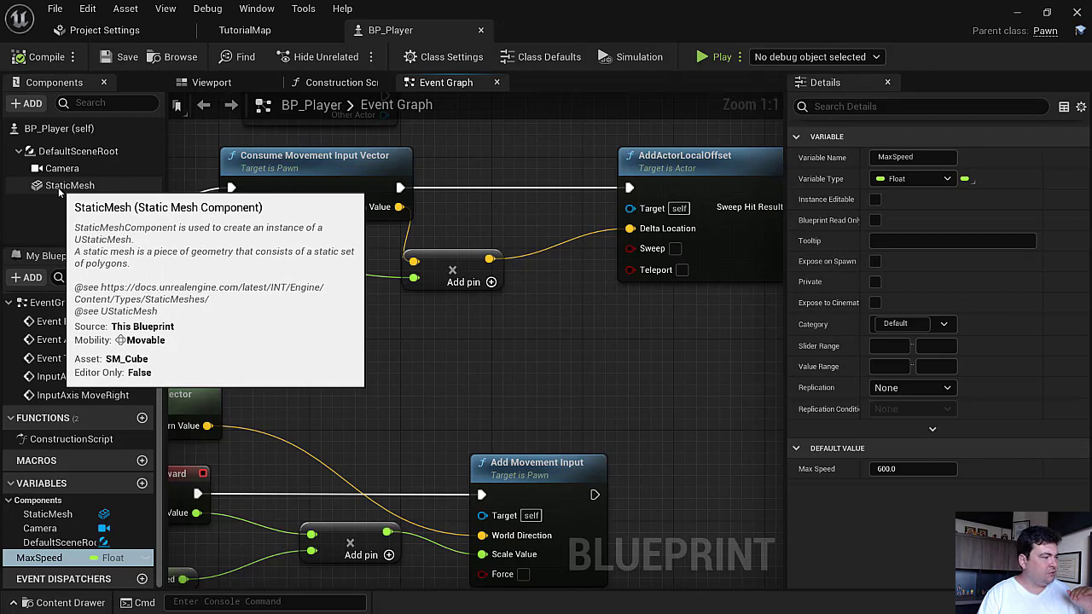
{"action": "left_click_drag", "start_coordinate": [59, 192], "coordinate": [73, 152]}
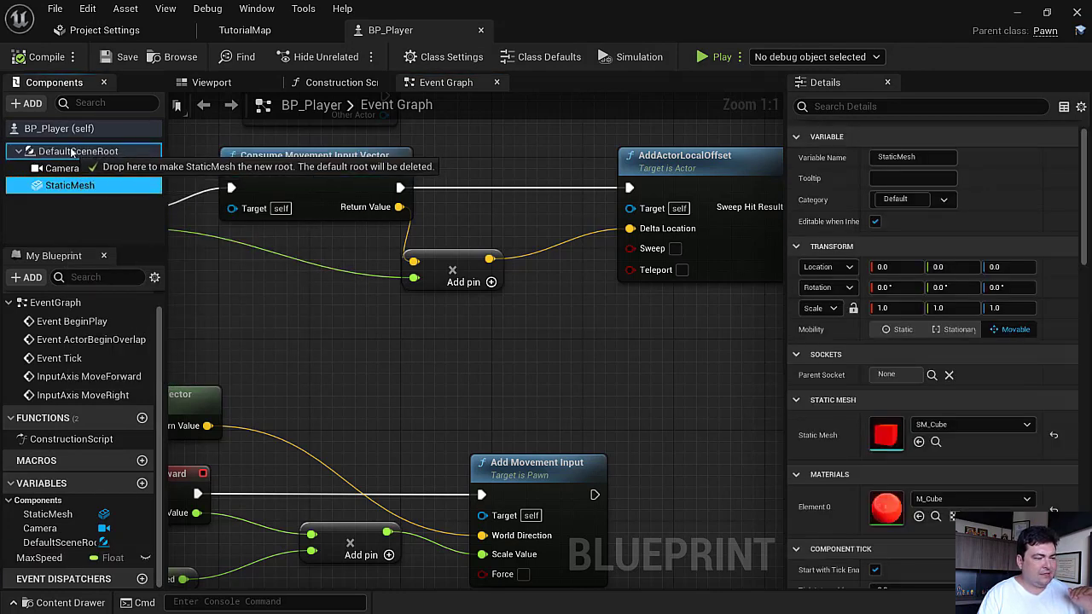
{"action": "left_click_drag", "start_coordinate": [73, 152], "coordinate": [73, 153]}
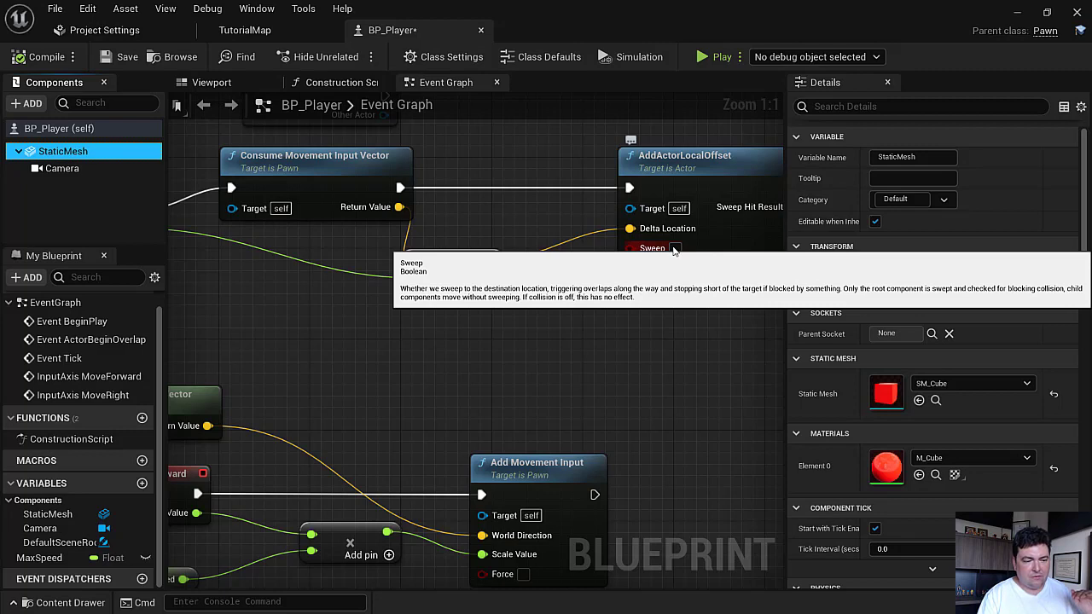
{"action": "left_click", "coordinate": [674, 249]}
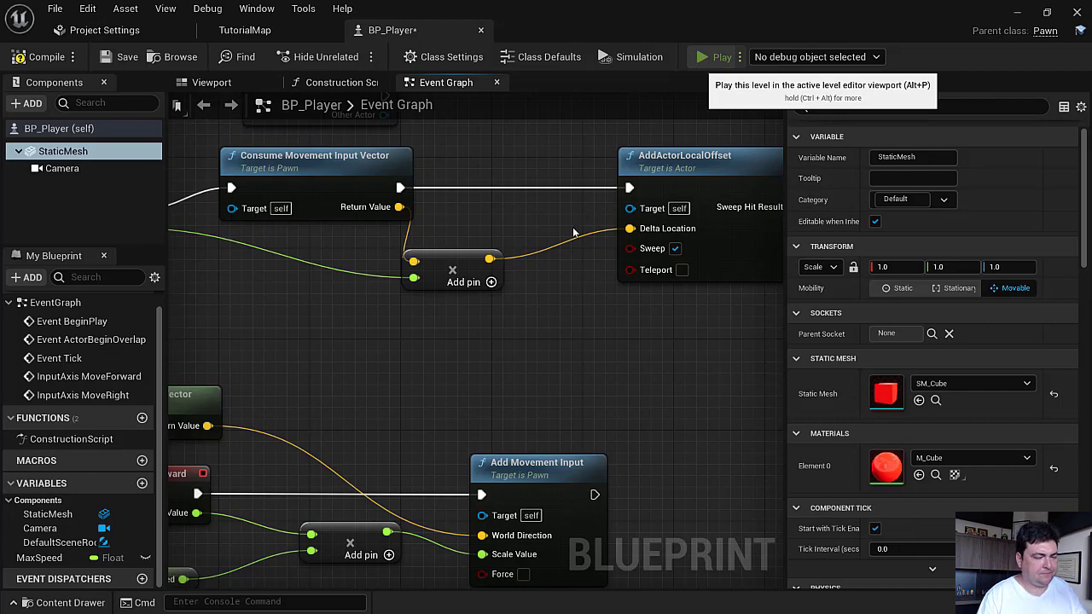
{"action": "key", "text": "alt+p"}
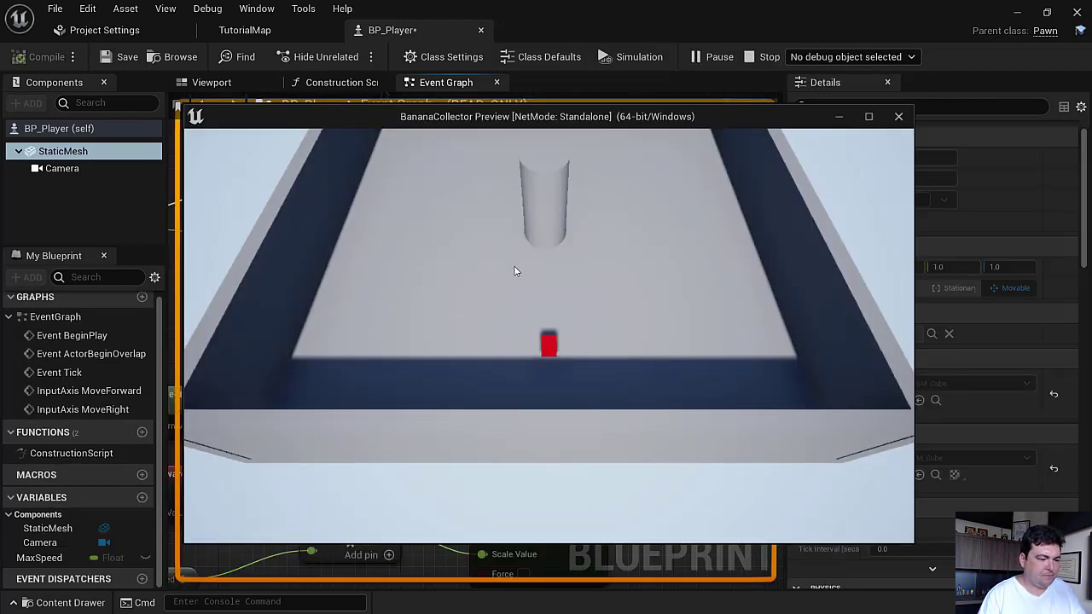
{"action": "key", "text": "w"}
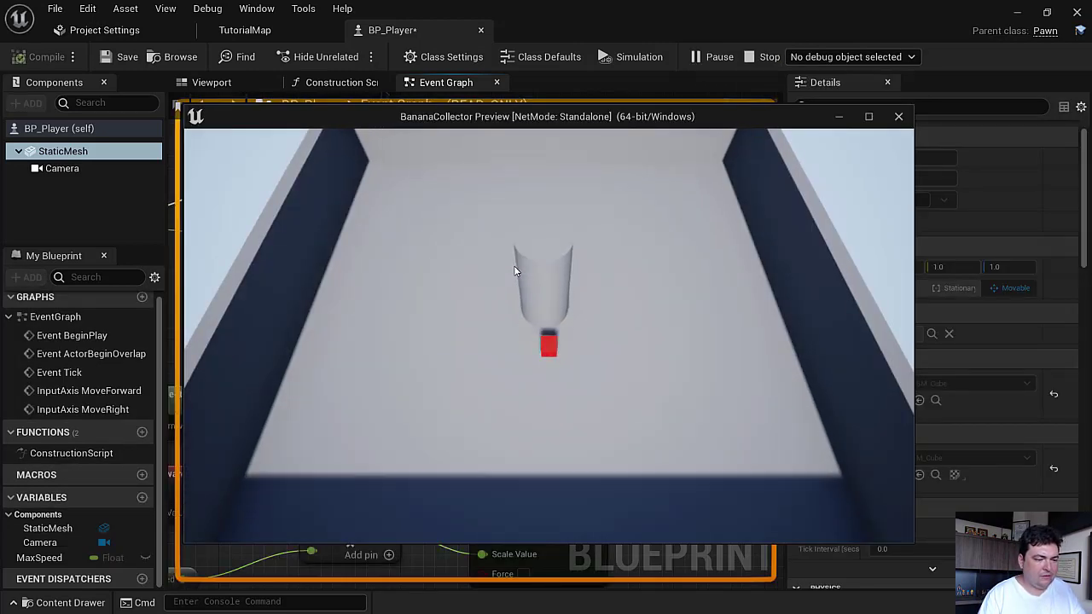
{"action": "key", "text": "a"}
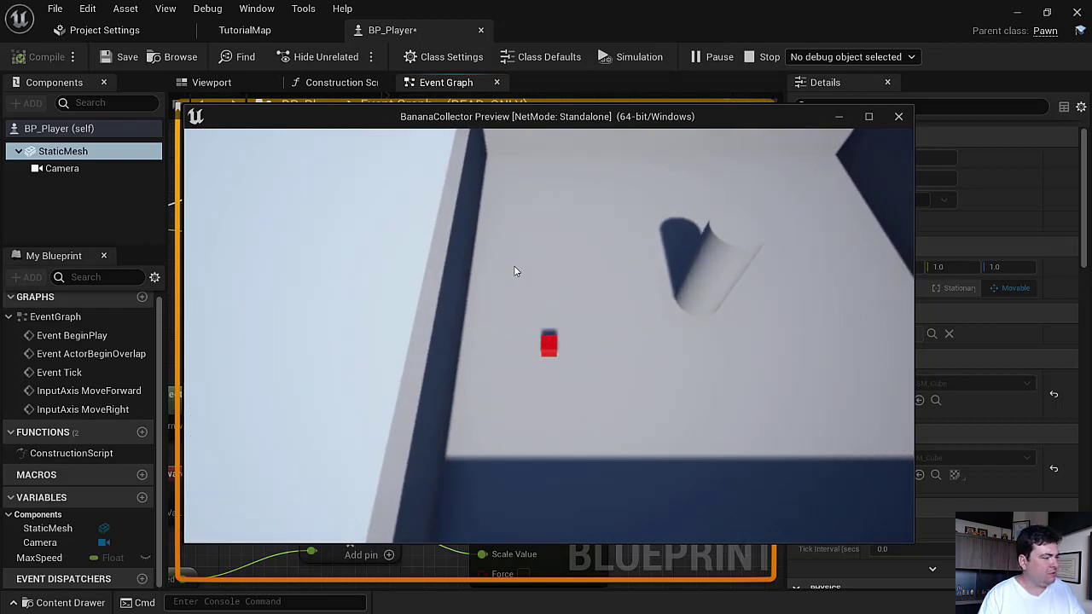
{"action": "key", "text": "d"}
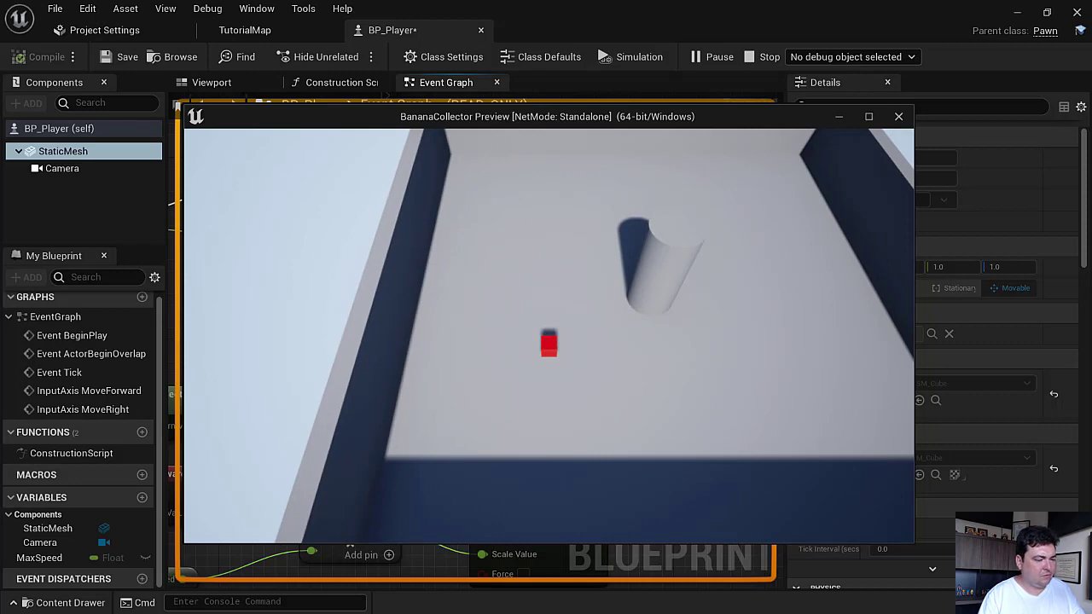
{"action": "key", "text": "Escape"}
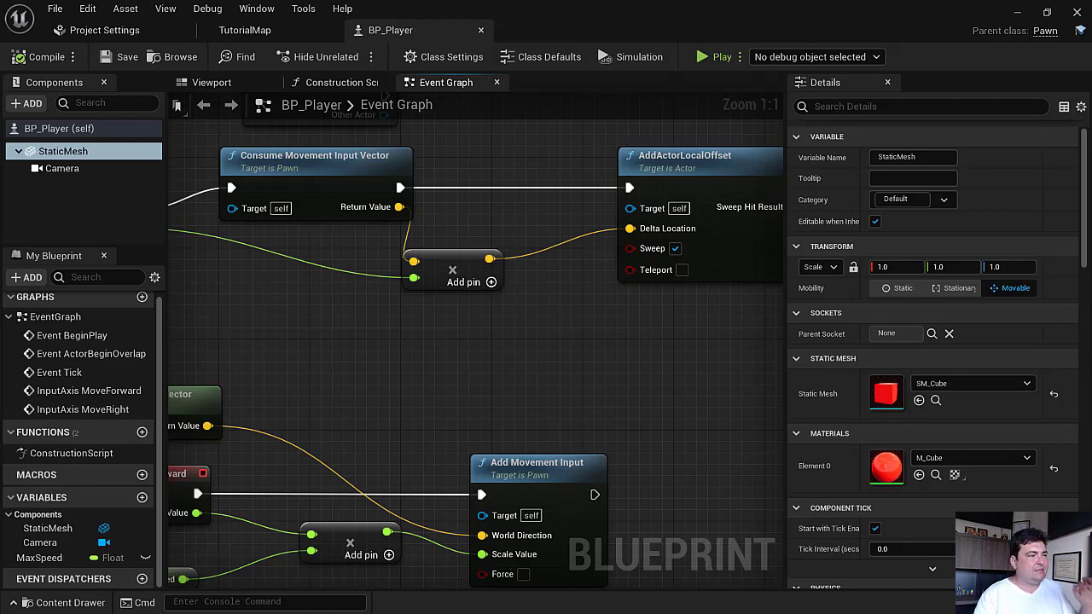
Step: Place three BP_Banana actors from the Content Drawer on the TutorialMap floor left of the cylinder
{"action": "left_click", "coordinate": [252, 30]}
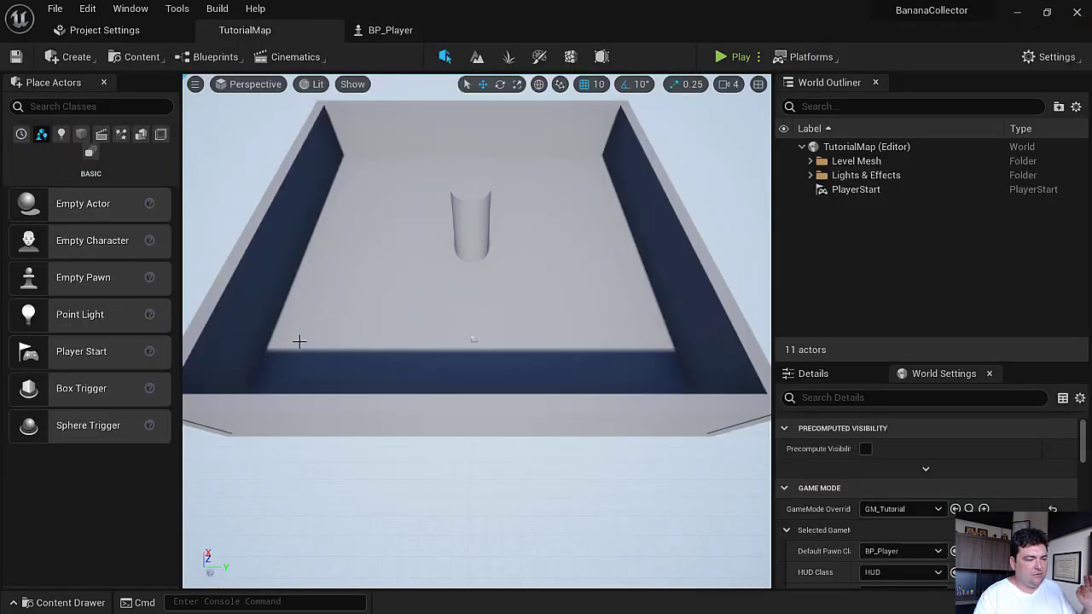
{"action": "left_click", "coordinate": [70, 602]}
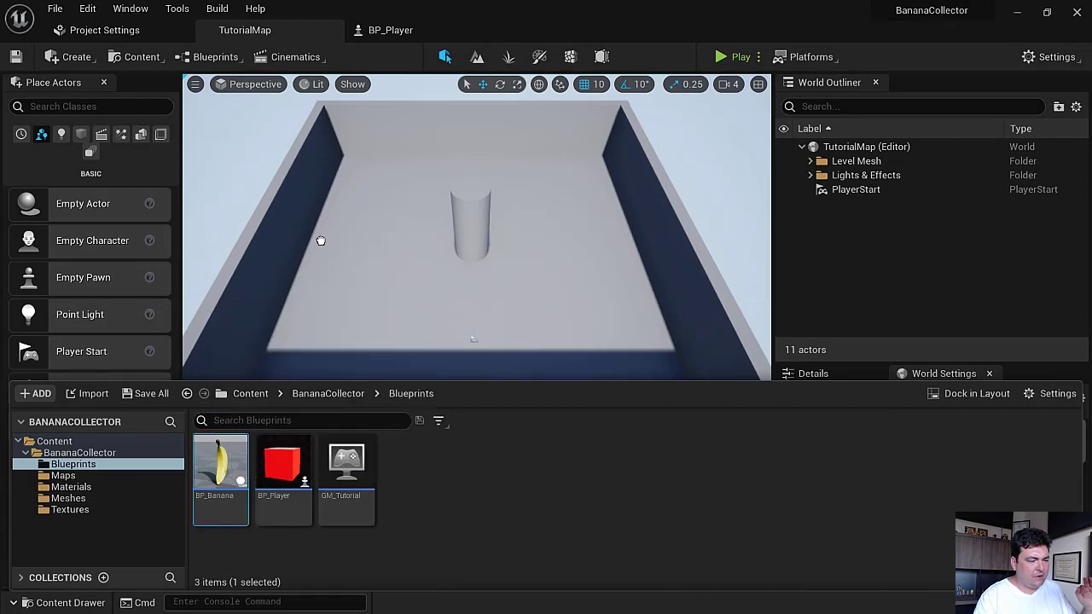
{"action": "left_click", "coordinate": [347, 209]}
{"action": "mouse_move", "coordinate": [352, 202]}
{"action": "left_mouse_down"}
{"action": "mouse_move", "coordinate": [365, 173]}
{"action": "mouse_move", "coordinate": [366, 189]}
{"action": "left_mouse_up"}
{"action": "left_click_drag", "start_coordinate": [332, 336], "coordinate": [365, 183]}
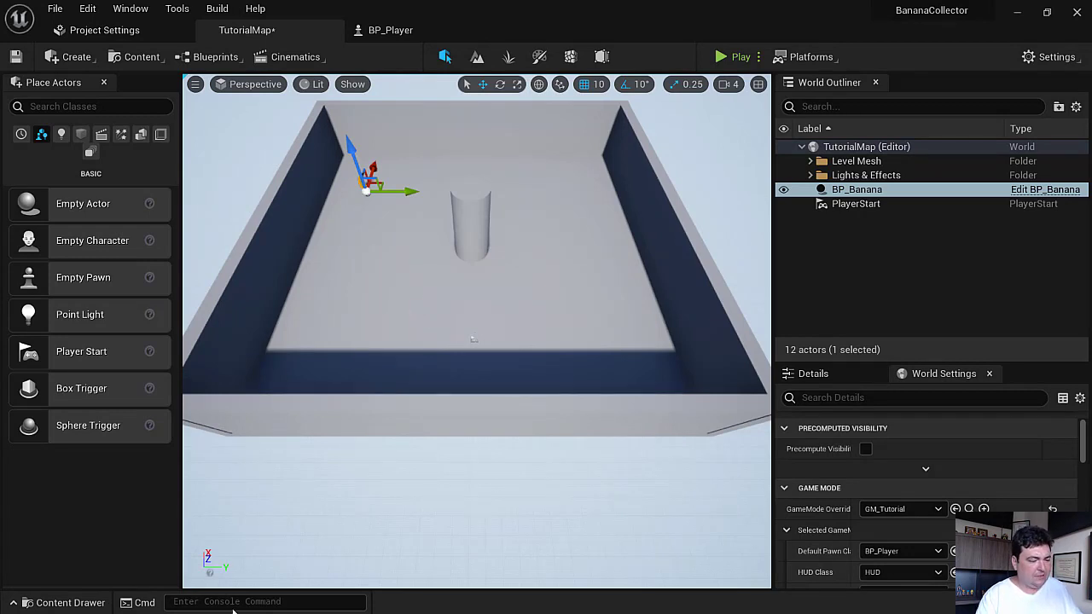
{"action": "left_click", "coordinate": [70, 601]}
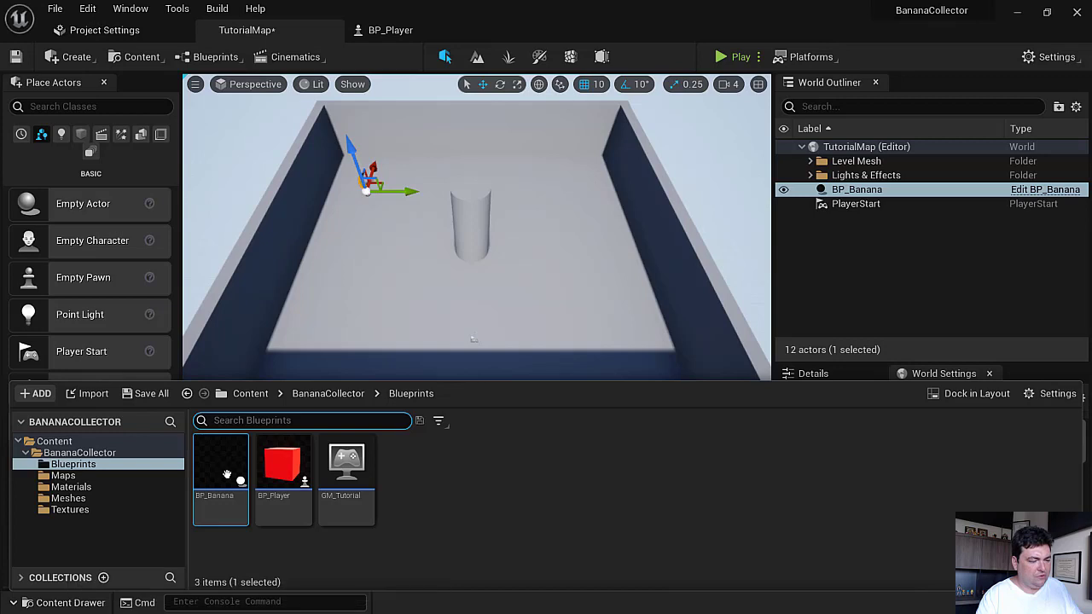
{"action": "left_click_drag", "start_coordinate": [252, 424], "coordinate": [362, 233]}
{"action": "left_click_drag", "start_coordinate": [318, 300], "coordinate": [318, 300]}
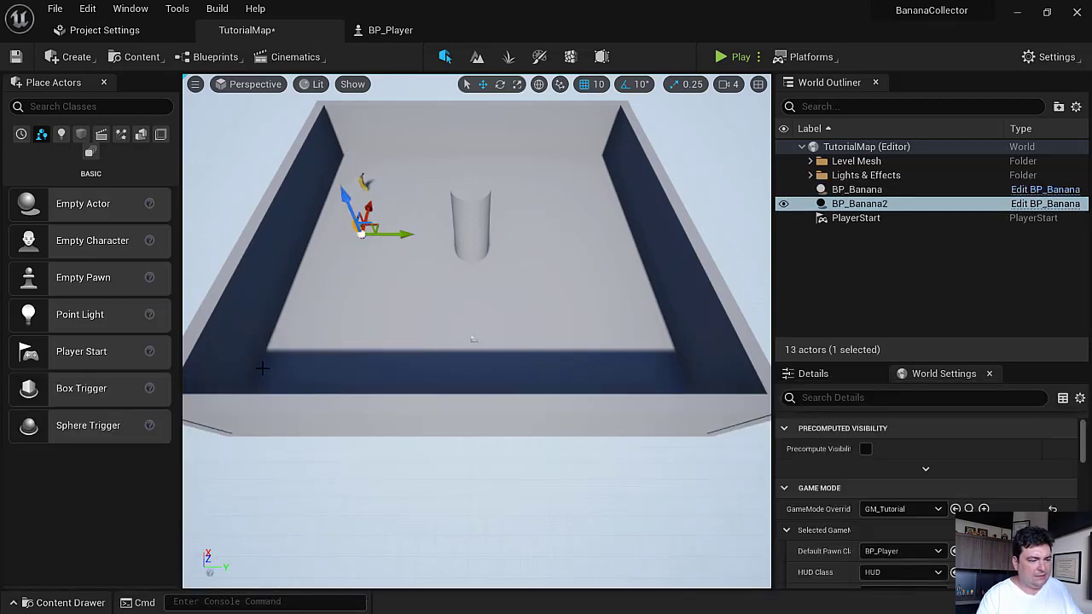
{"action": "left_click", "coordinate": [77, 604]}
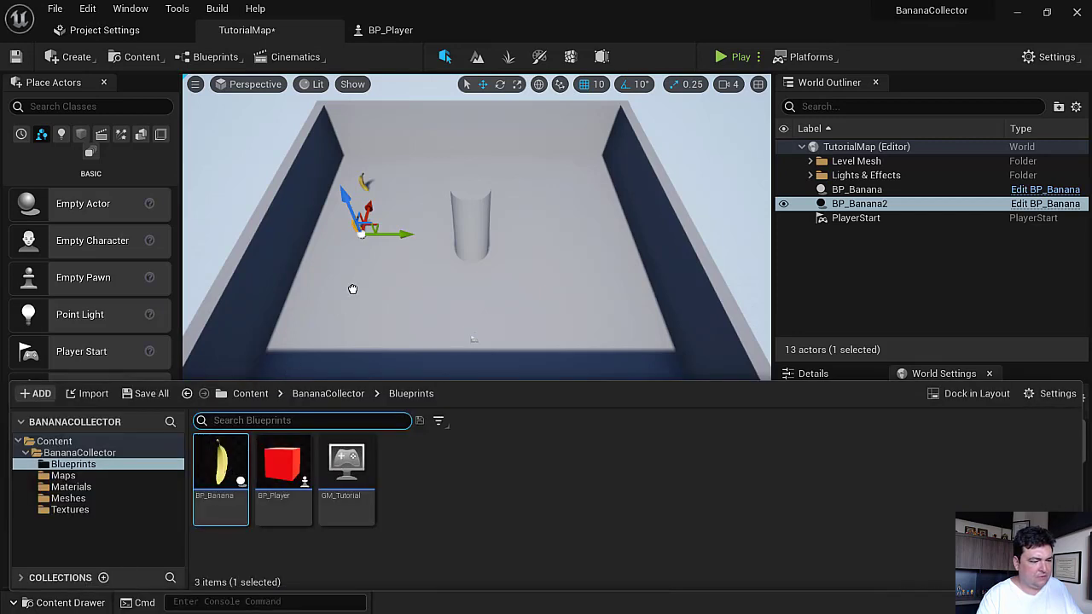
{"action": "left_click_drag", "start_coordinate": [352, 288], "coordinate": [350, 278]}
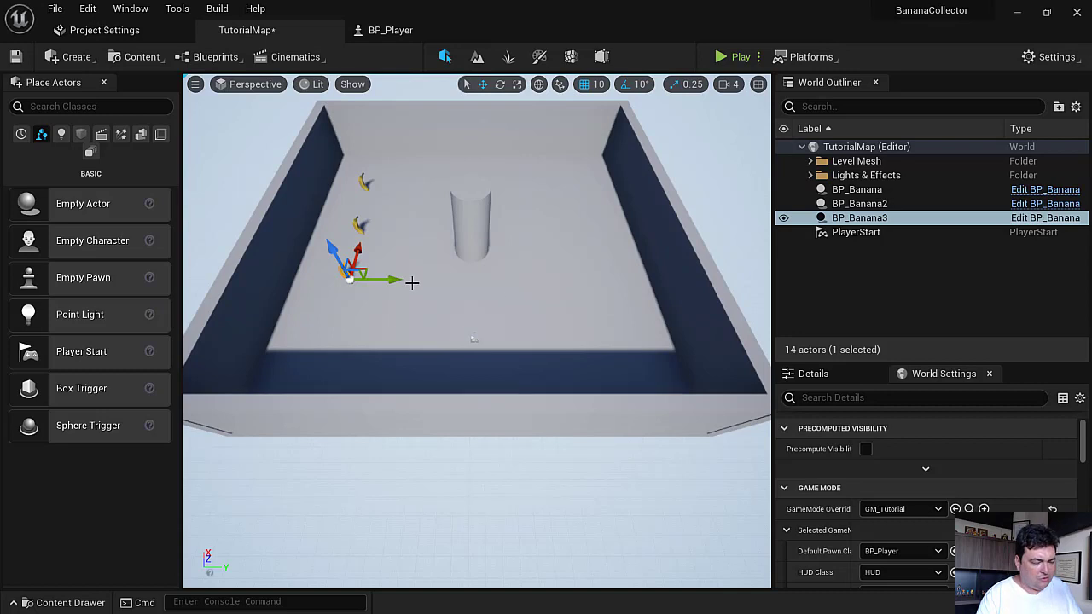
Step: Alt-drag copies to make eight bananas in two columns, then select all eight in the Outliner
{"action": "left_click_drag", "start_coordinate": [363, 250], "coordinate": [350, 288], "text": "alt"}
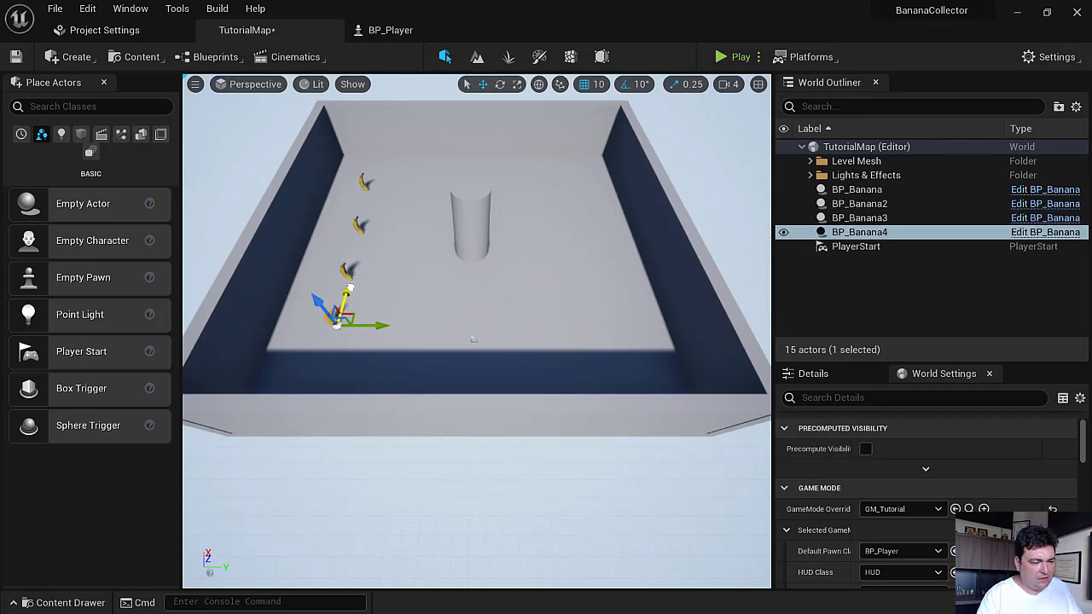
{"action": "left_click_drag", "start_coordinate": [382, 325], "coordinate": [439, 324], "text": "alt"}
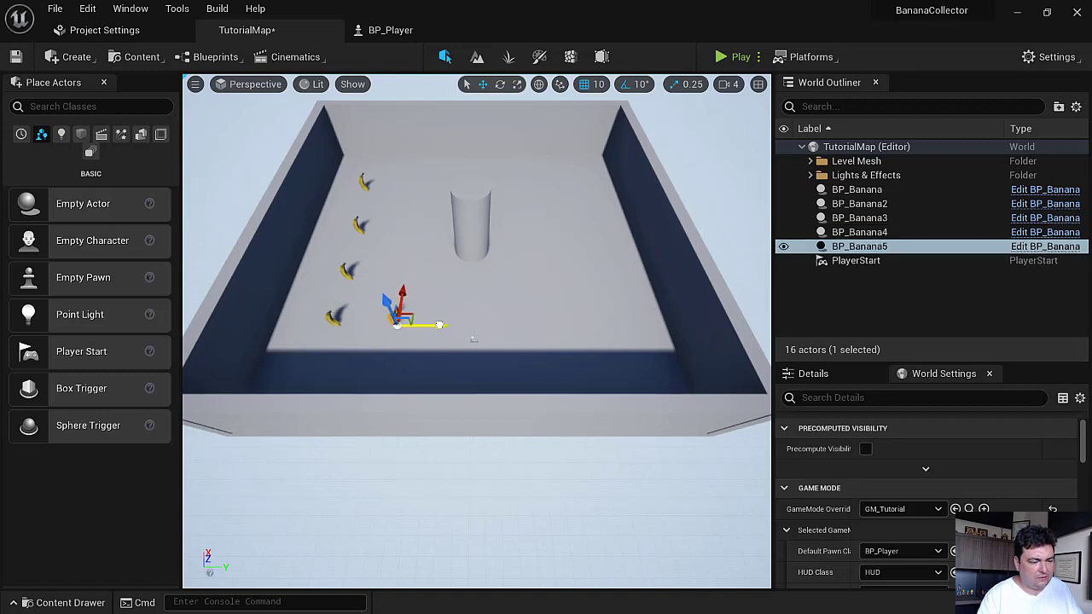
{"action": "left_click_drag", "start_coordinate": [402, 293], "coordinate": [406, 249], "text": "alt"}
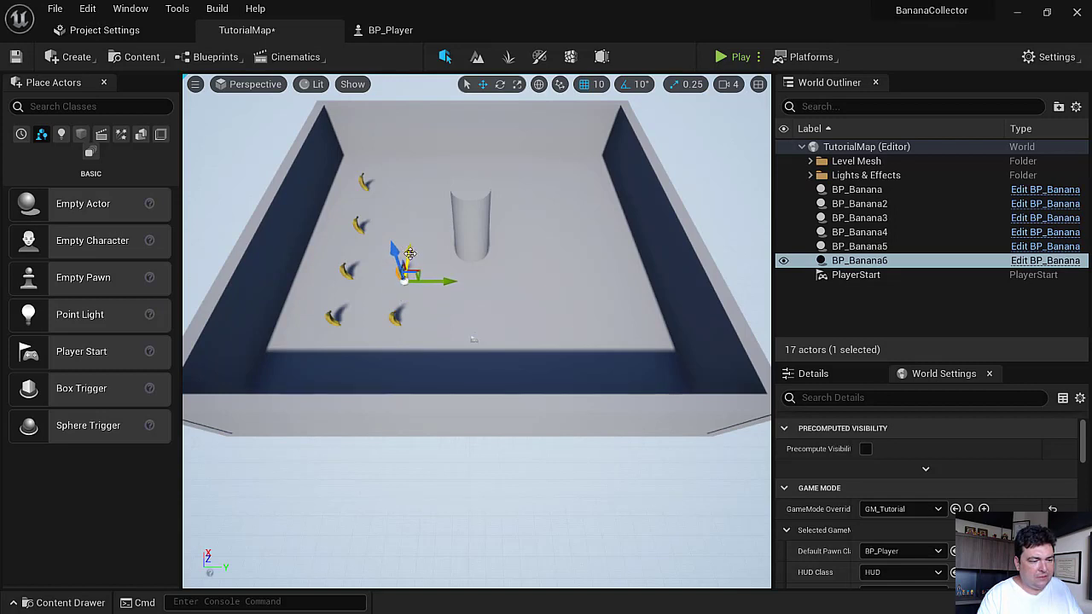
{"action": "left_click_drag", "start_coordinate": [409, 253], "coordinate": [413, 204], "text": "alt"}
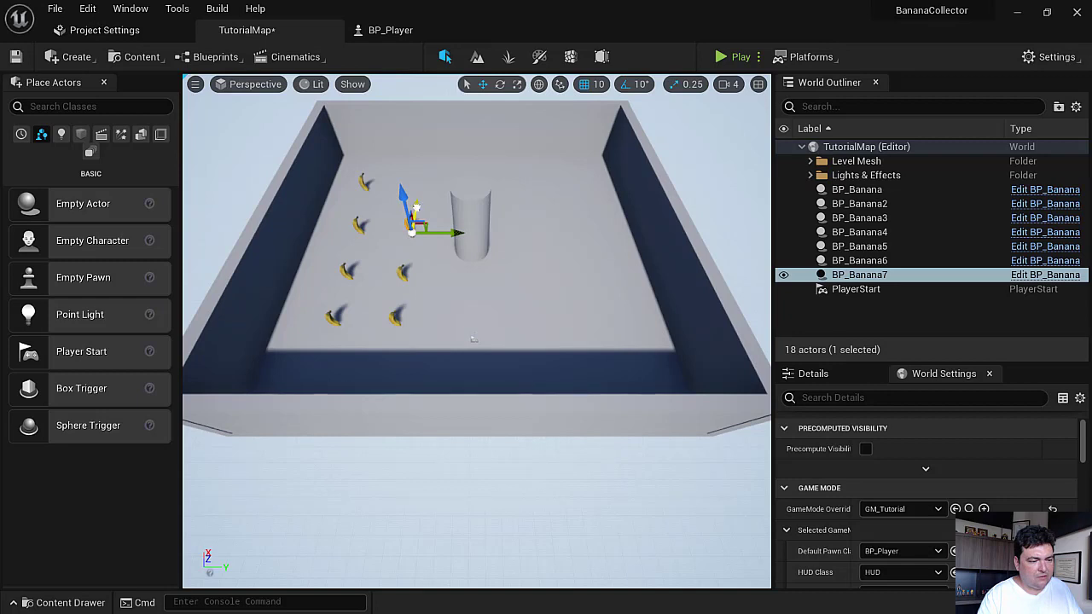
{"action": "left_click_drag", "start_coordinate": [415, 209], "coordinate": [421, 167], "text": "alt"}
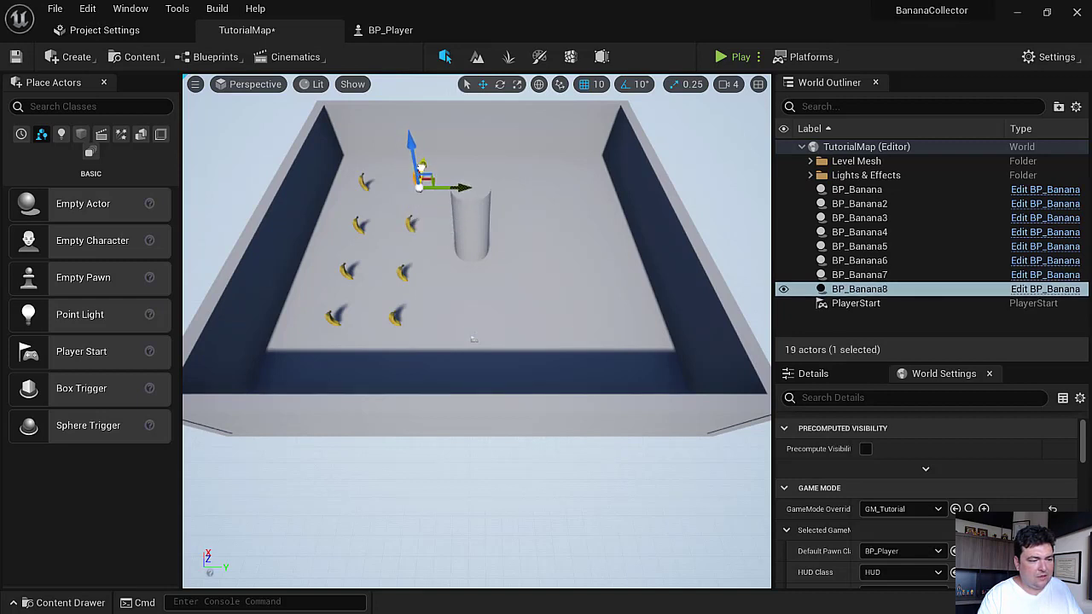
{"action": "left_click", "coordinate": [863, 191]}
{"action": "left_click", "coordinate": [858, 290], "text": "shift"}
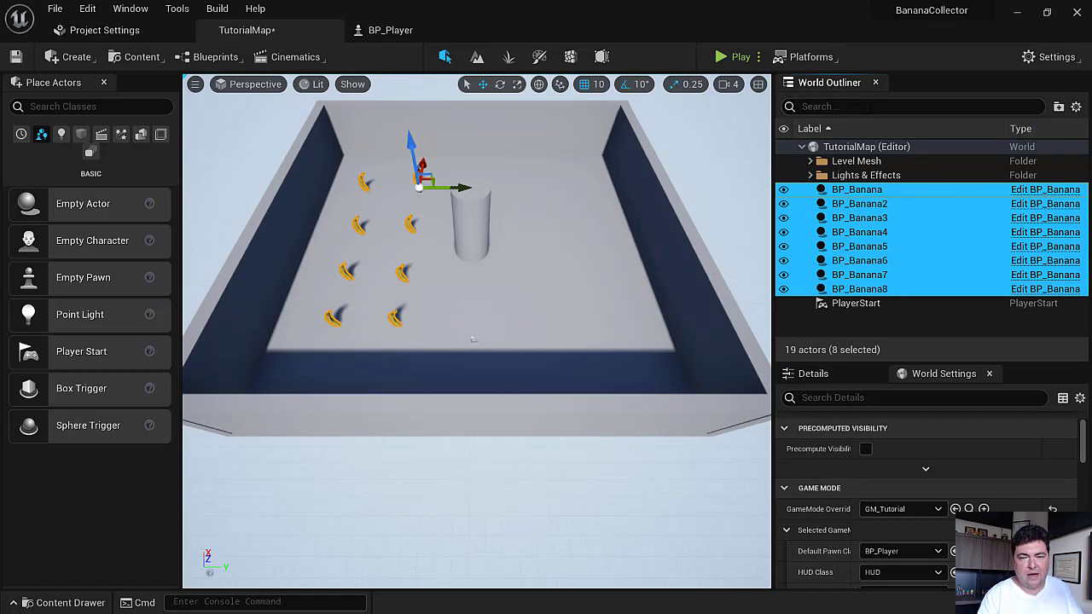
Step: Alt-drag a copy of the eight bananas to the right of the cylinder, then select the floor Cube
{"action": "mouse_move", "coordinate": [459, 187]}
{"action": "left_mouse_down", "text": "alt"}
{"action": "mouse_move", "coordinate": [641, 187]}
{"action": "mouse_move", "coordinate": [629, 186]}
{"action": "mouse_move", "coordinate": [632, 221]}
{"action": "left_mouse_up", "text": "alt"}
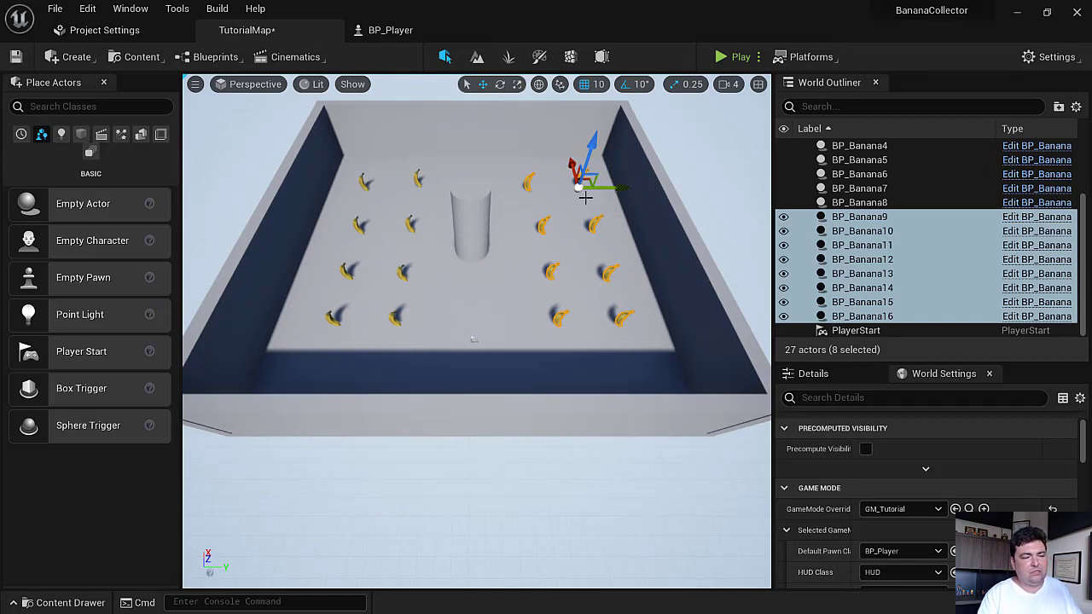
{"action": "left_click", "coordinate": [483, 316]}
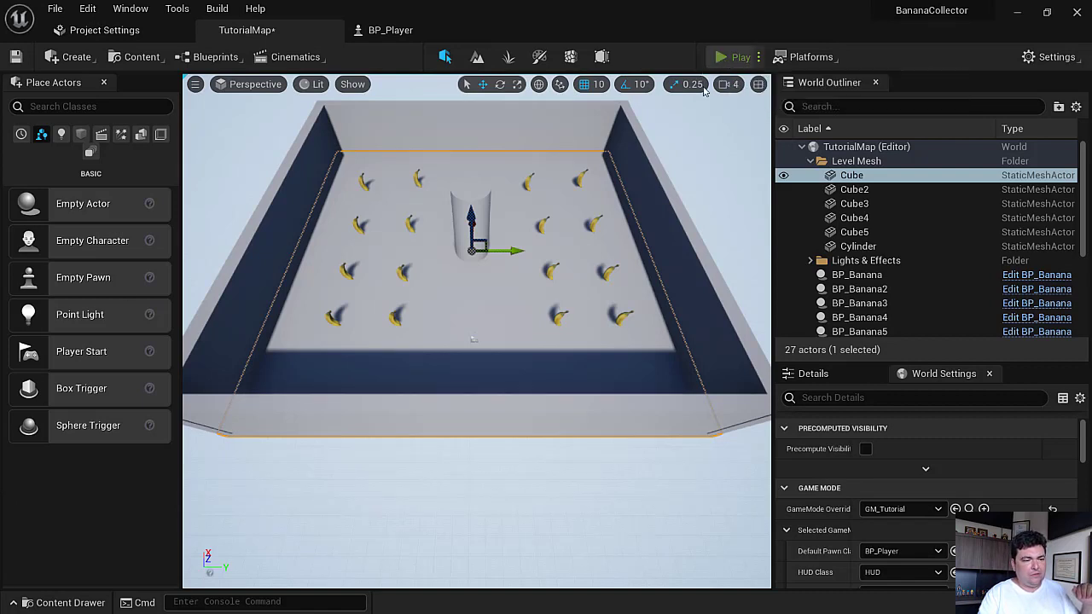
{"action": "left_click", "coordinate": [721, 56]}
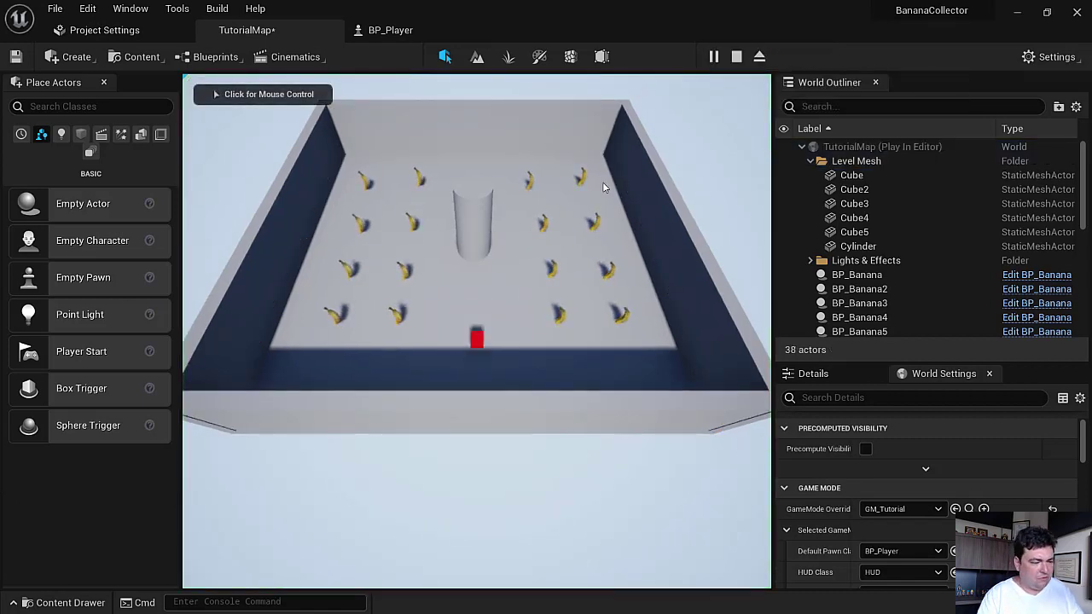
{"action": "left_click", "coordinate": [526, 220]}
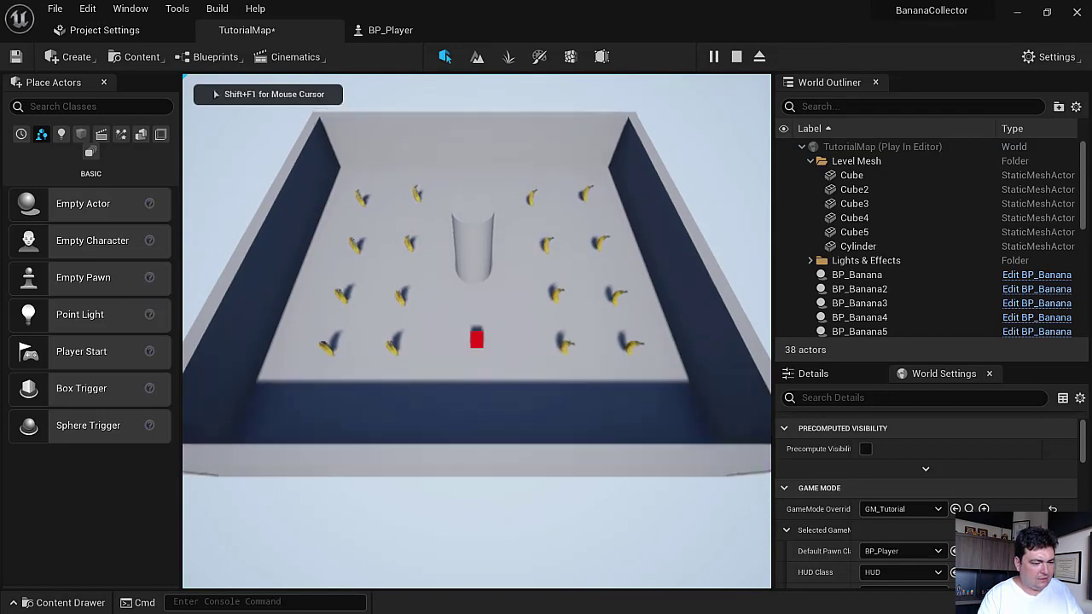
{"action": "key", "text": "a"}
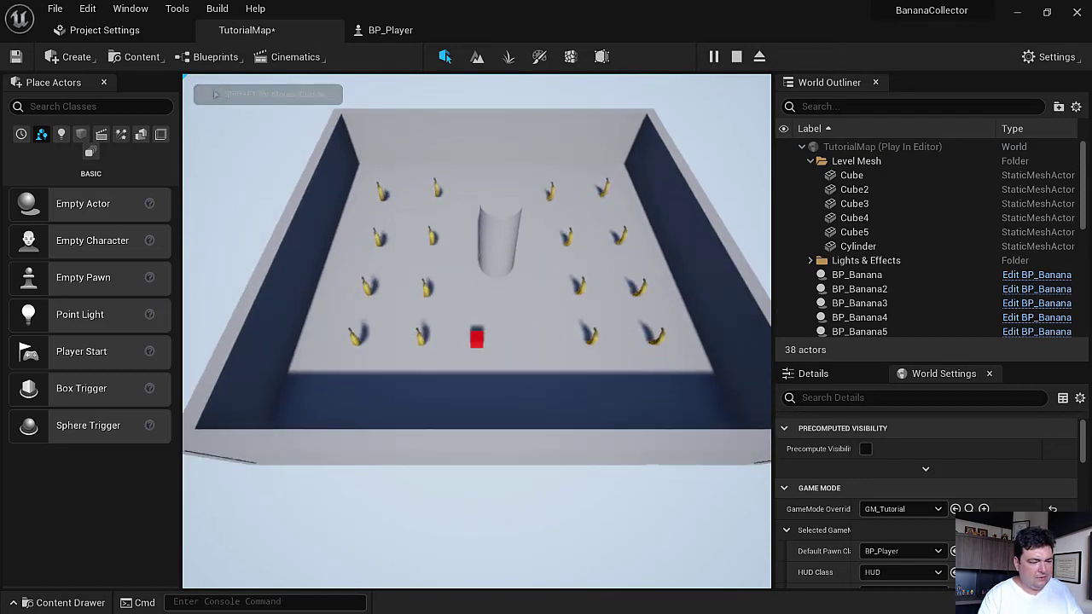
{"action": "key", "text": "d"}
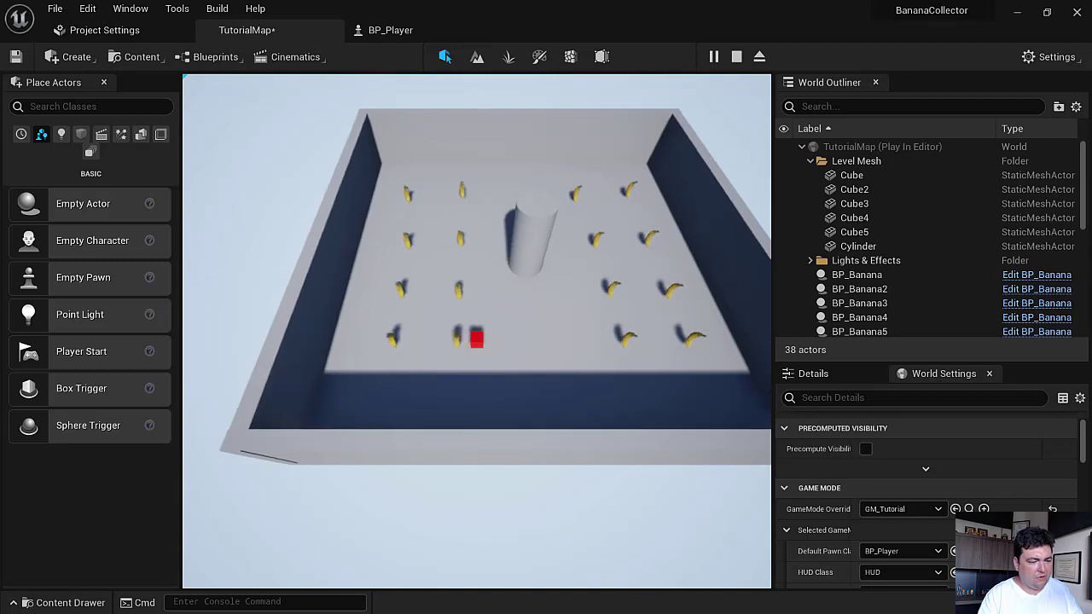
{"action": "key", "text": "d"}
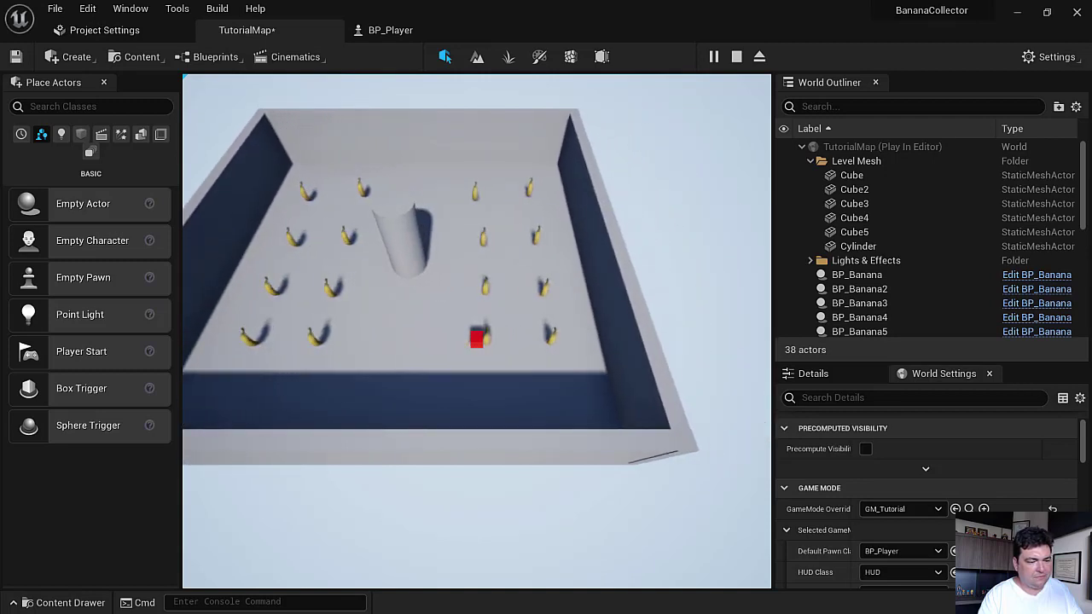
{"action": "key", "text": "w"}
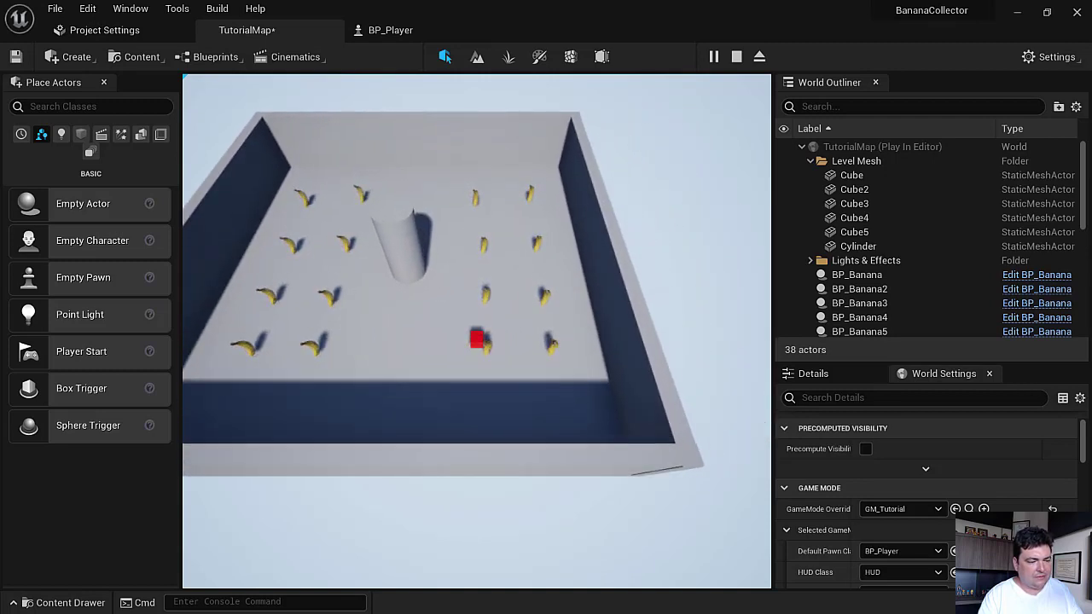
{"action": "key", "text": "w"}
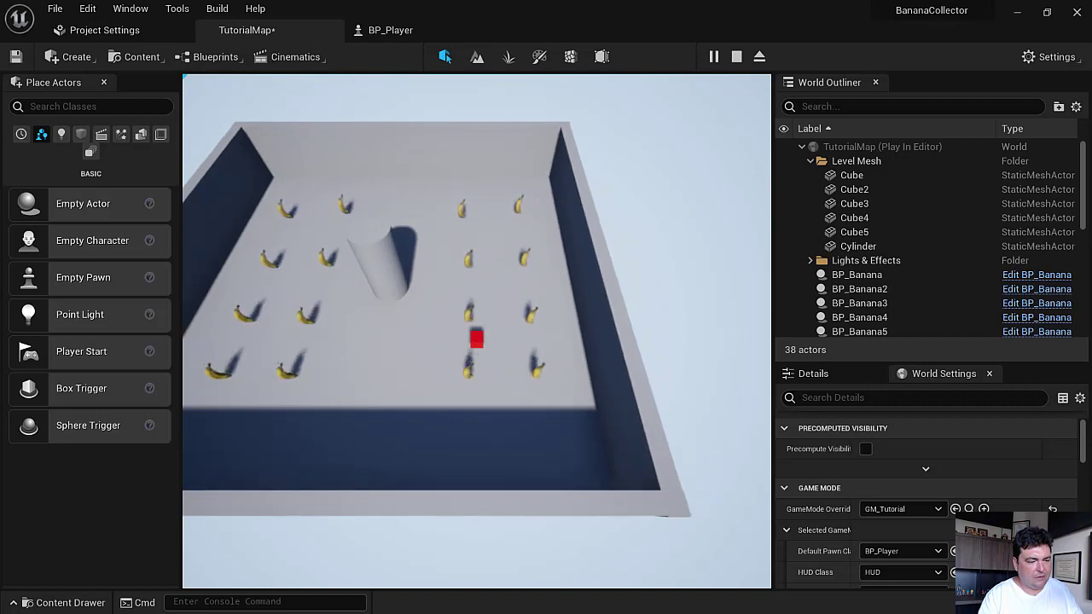
{"action": "key", "text": "s"}
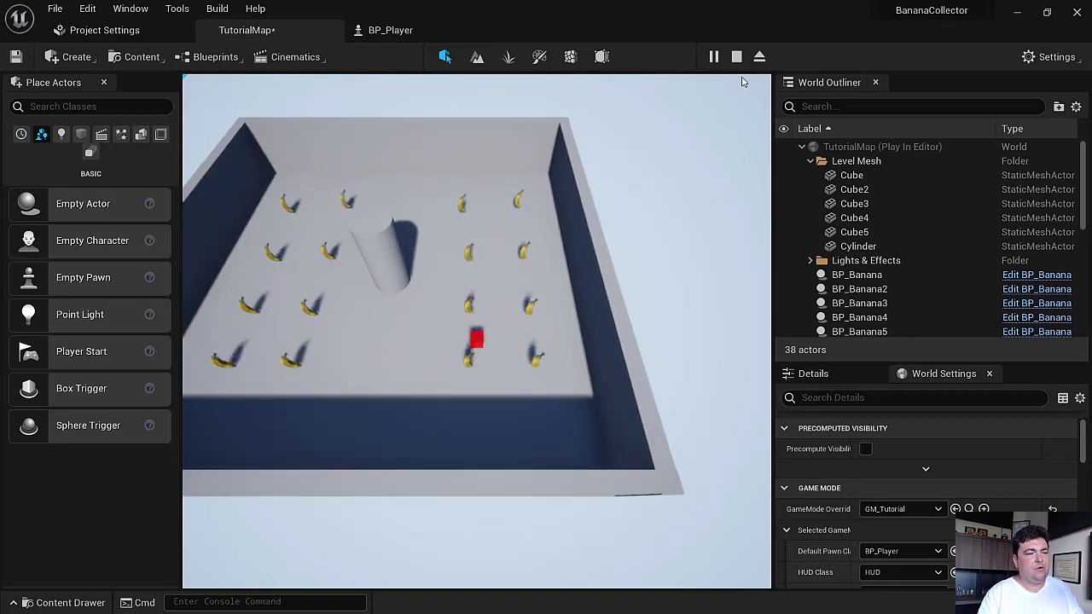
{"action": "key", "text": "Escape"}
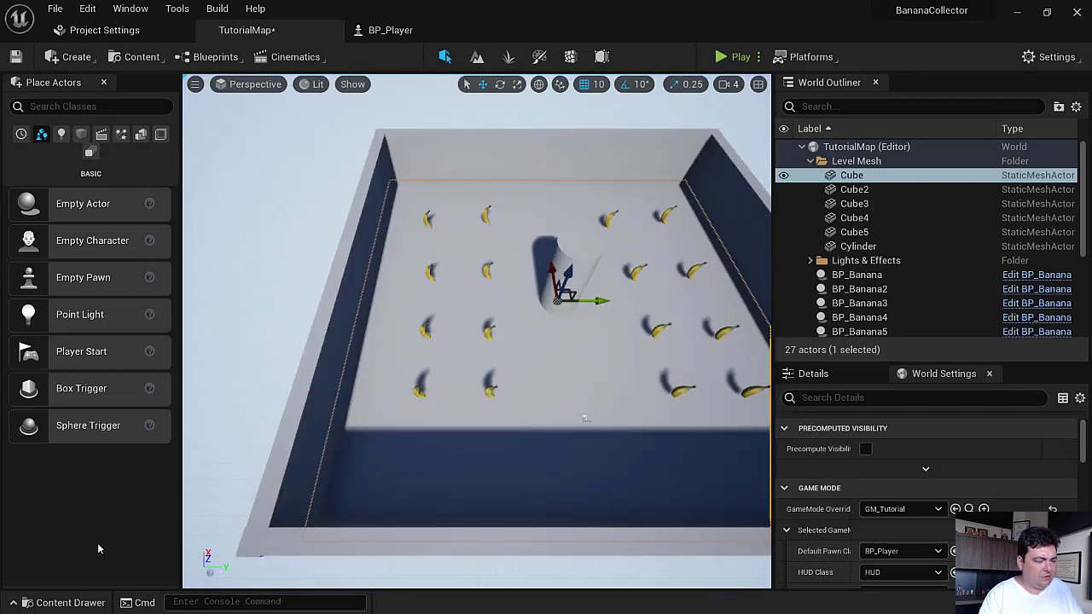
Step: Open BP_Banana as a docked tab and show its StaticMesh Collision settings in Details
{"action": "left_click", "coordinate": [61, 603]}
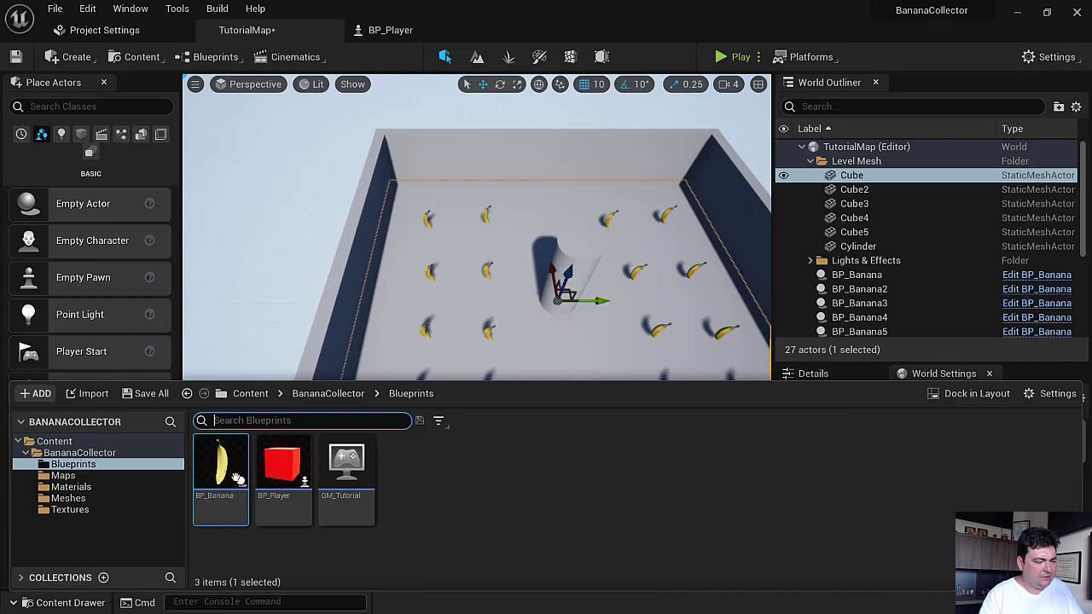
{"action": "mouse_move", "coordinate": [222, 471]}
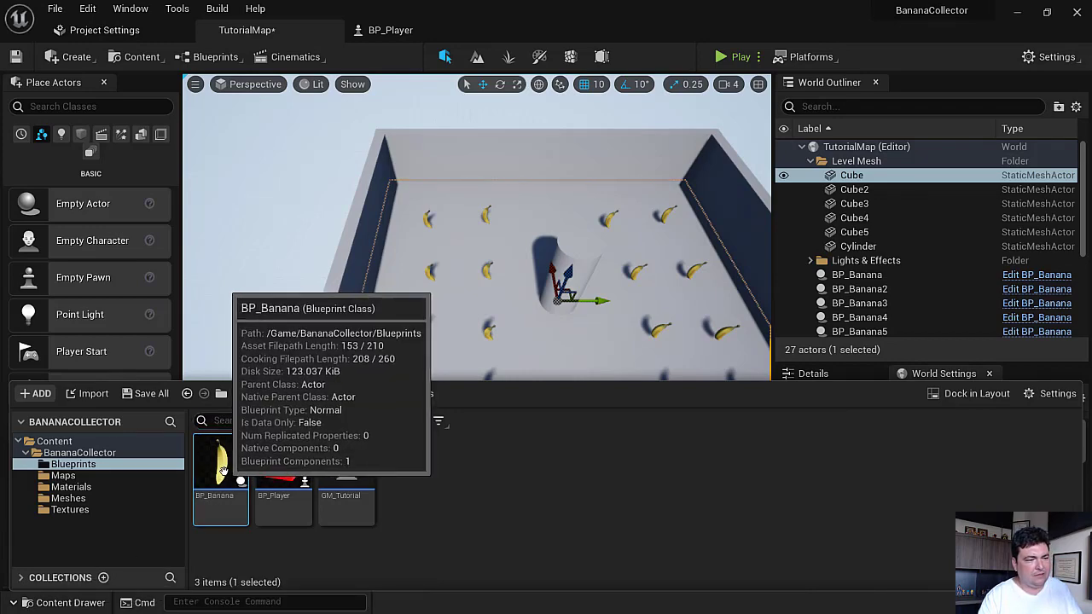
{"action": "double_click", "coordinate": [221, 465]}
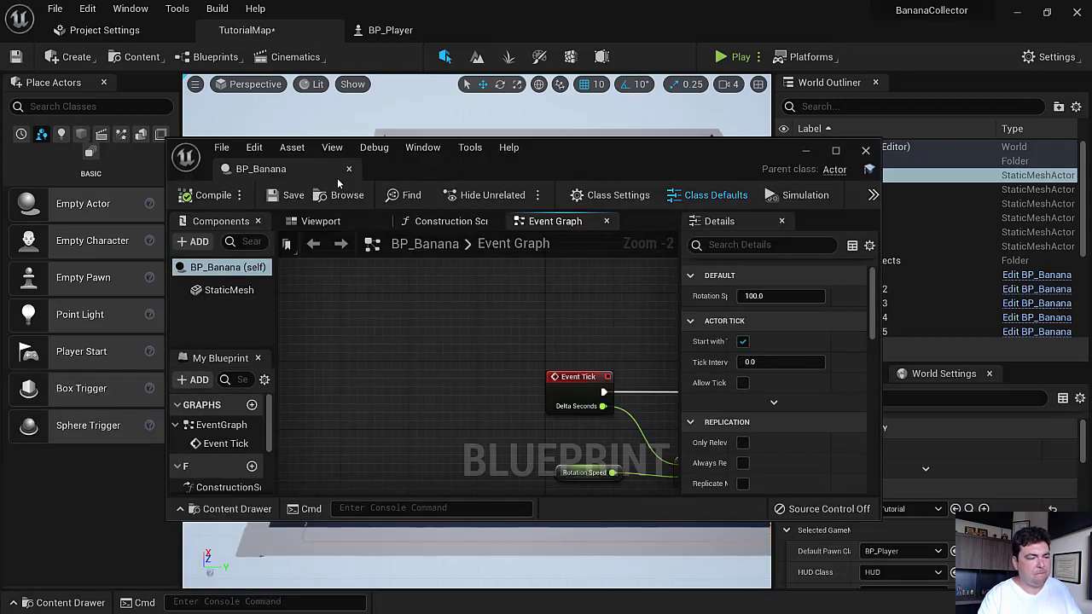
{"action": "left_click_drag", "start_coordinate": [254, 174], "coordinate": [435, 34]}
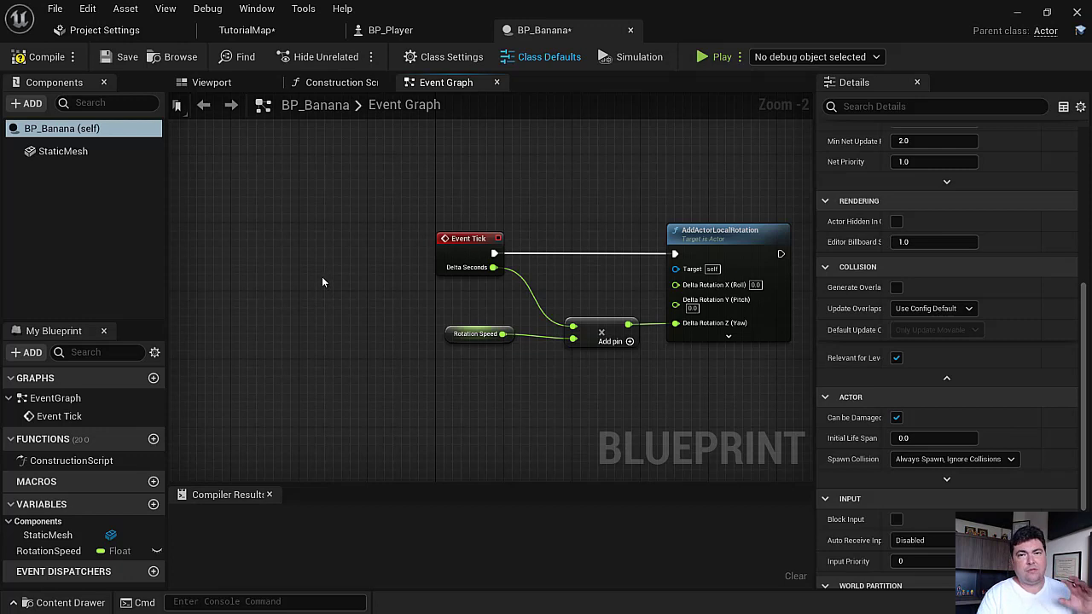
{"action": "left_click", "coordinate": [56, 152]}
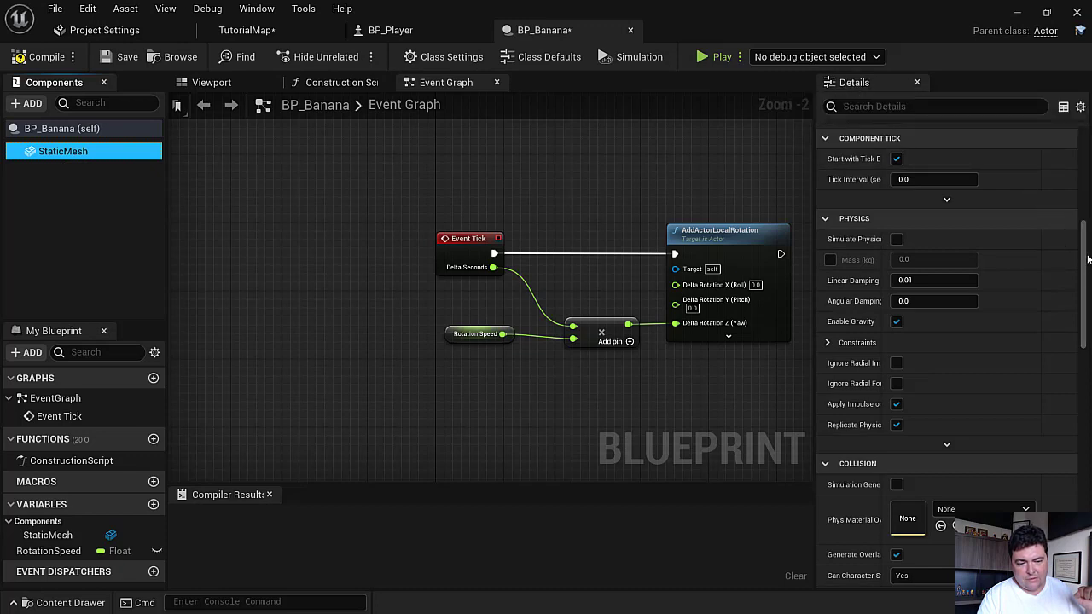
{"action": "left_click_drag", "start_coordinate": [1087, 257], "coordinate": [1087, 327]}
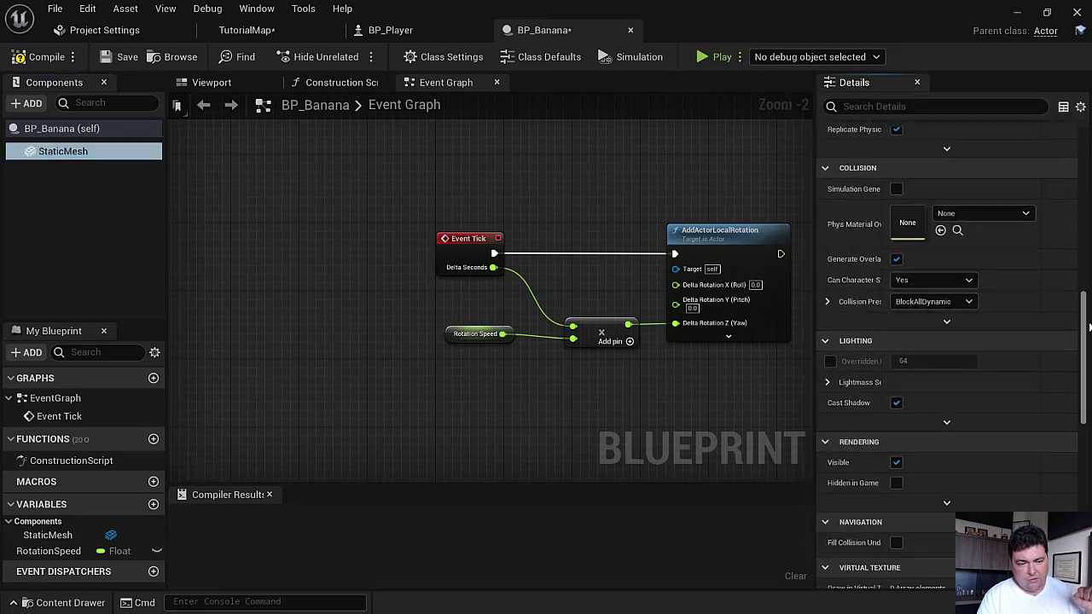
{"action": "left_click_drag", "start_coordinate": [814, 194], "coordinate": [513, 244]}
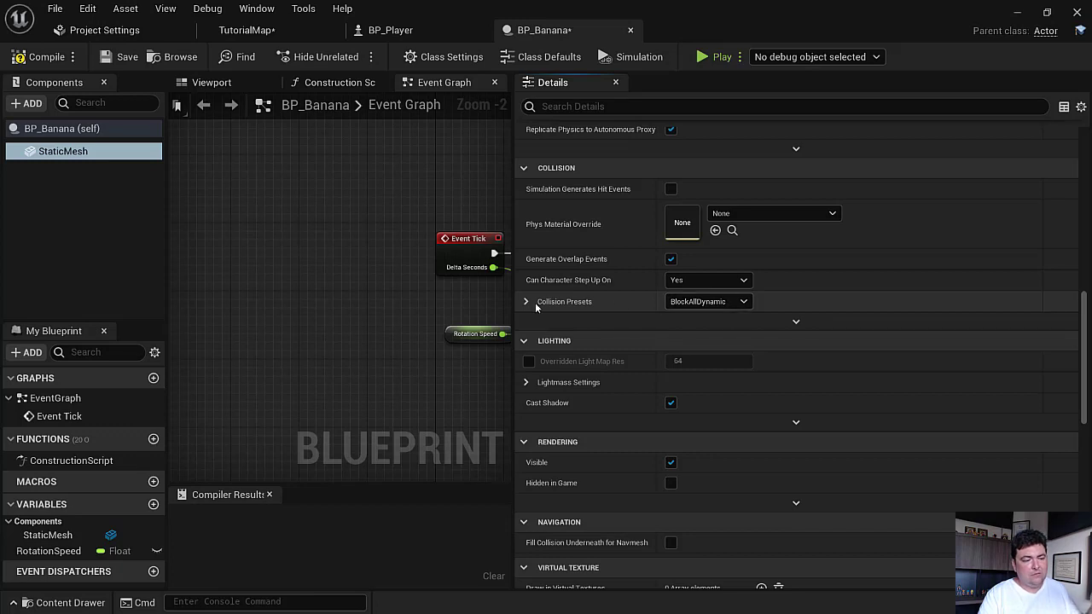
Step: Switch the banana StaticMesh collision preset from BlockAllDynamic to OverlapAllDynamic, then widen the graph back
{"action": "left_click", "coordinate": [526, 303]}
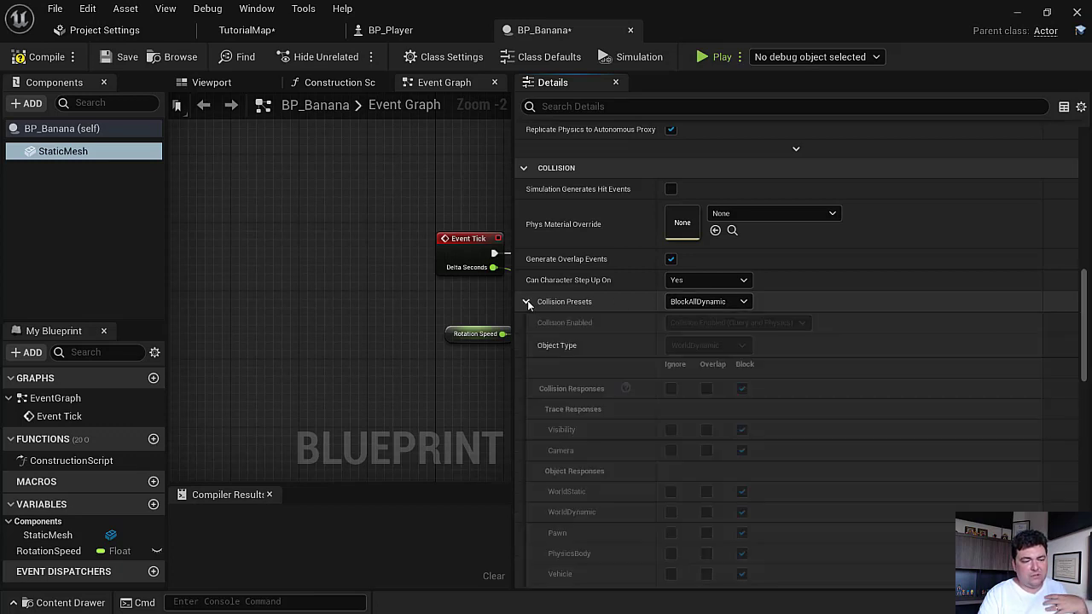
{"action": "left_click", "coordinate": [701, 304]}
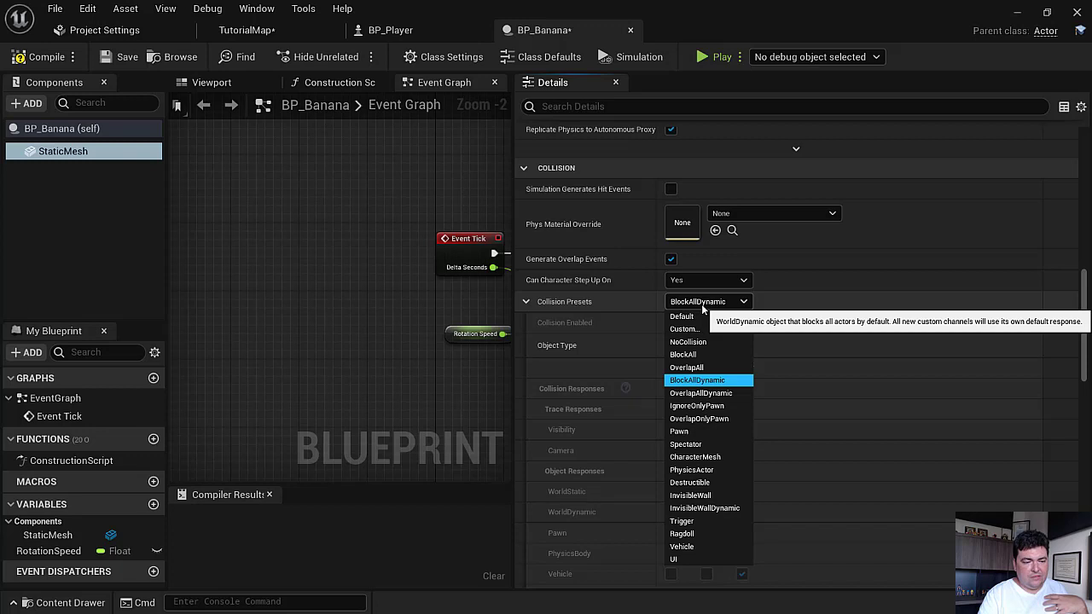
{"action": "left_click", "coordinate": [682, 328]}
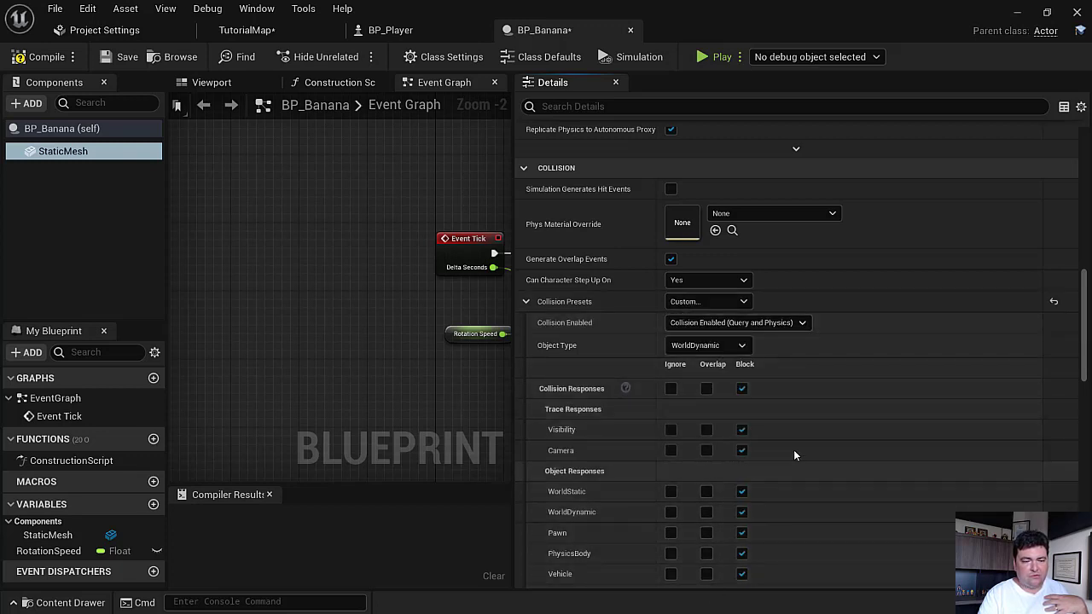
{"action": "left_click_drag", "start_coordinate": [1084, 325], "coordinate": [1084, 357]}
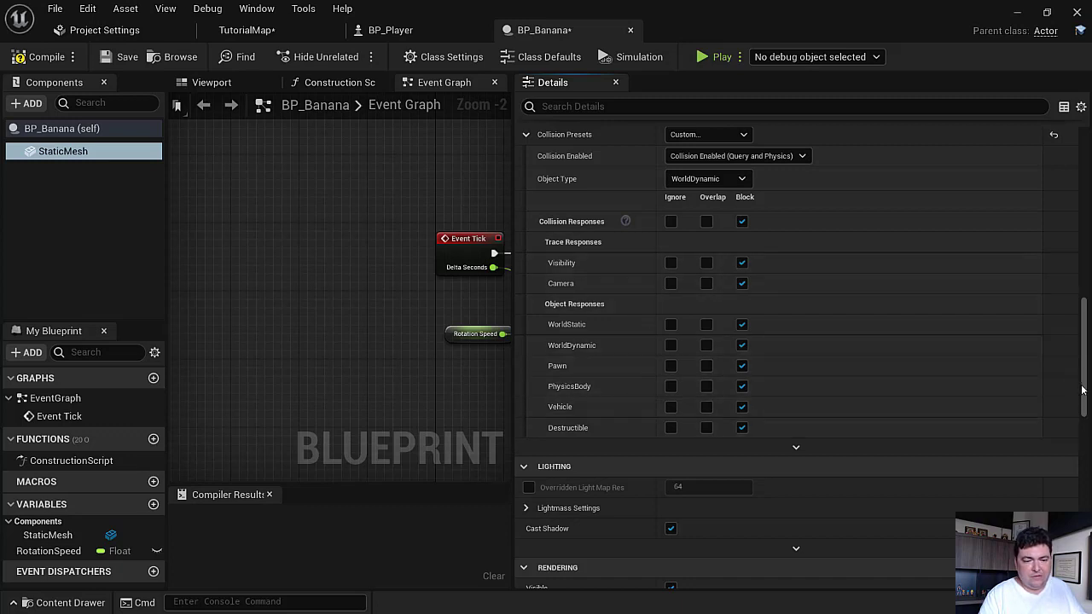
{"action": "left_click_drag", "start_coordinate": [1082, 383], "coordinate": [1070, 373]}
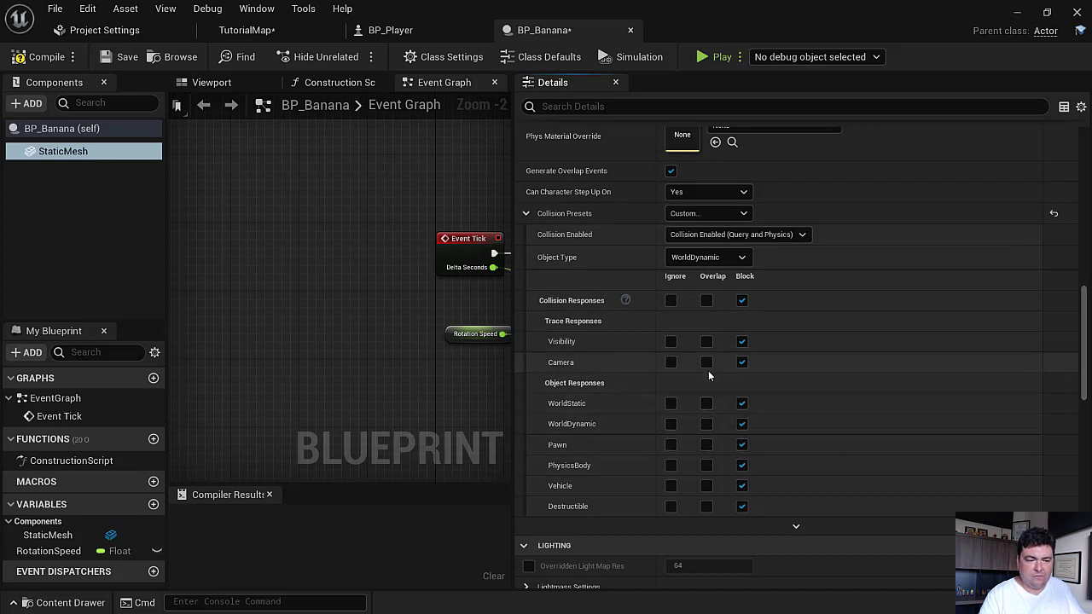
{"action": "left_click", "coordinate": [697, 257]}
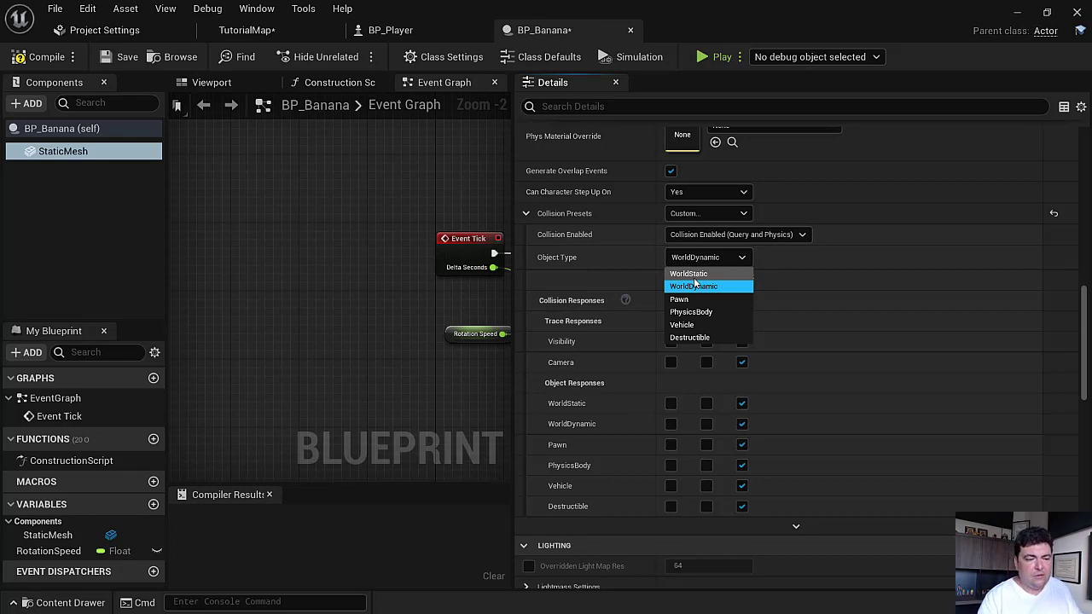
{"action": "left_click", "coordinate": [697, 258]}
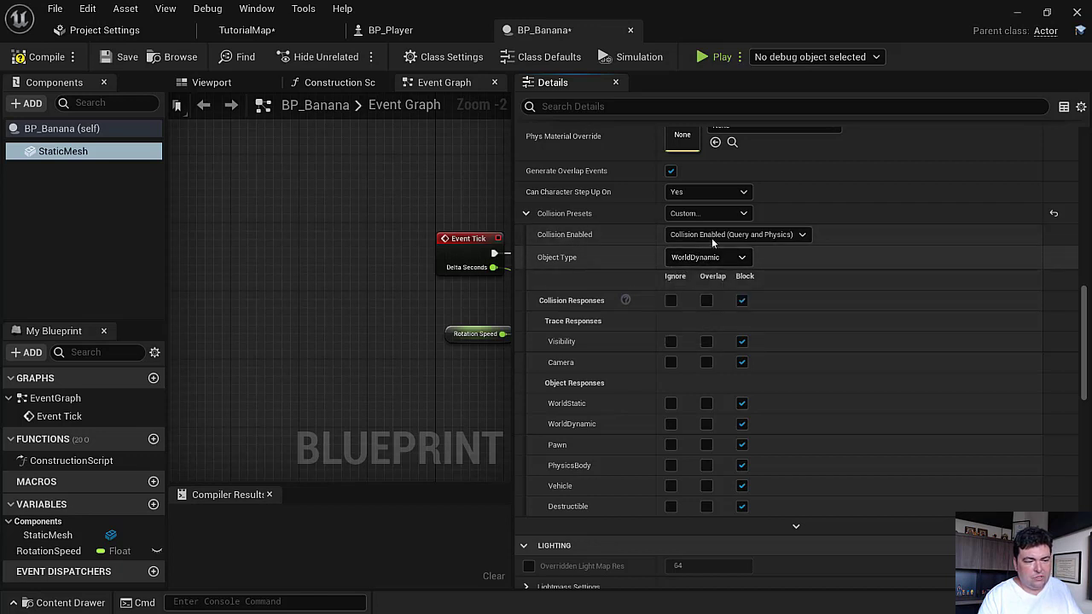
{"action": "left_click", "coordinate": [684, 215]}
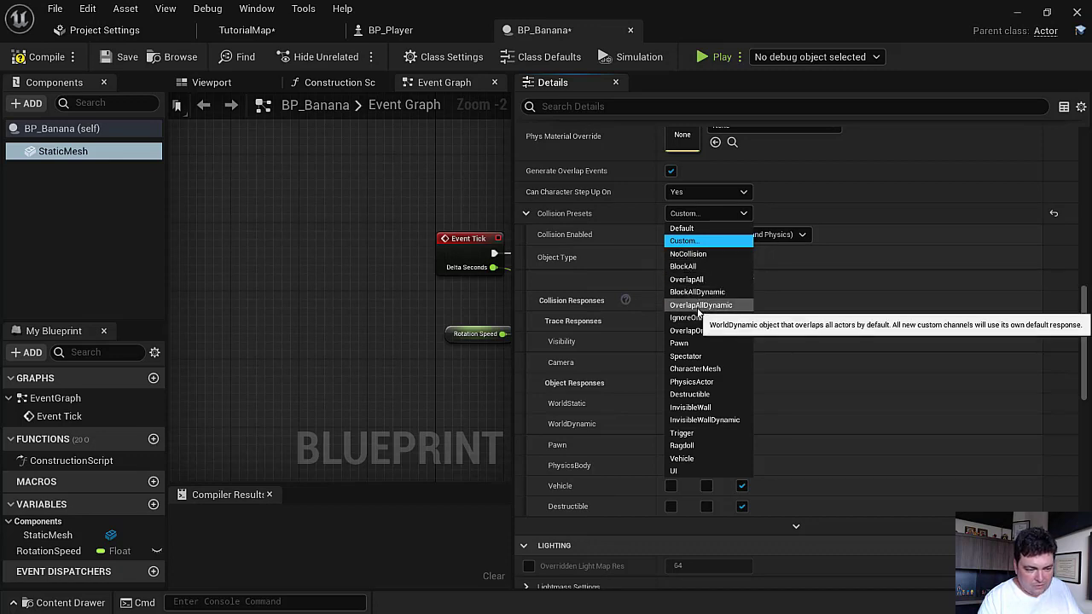
{"action": "left_click", "coordinate": [689, 305]}
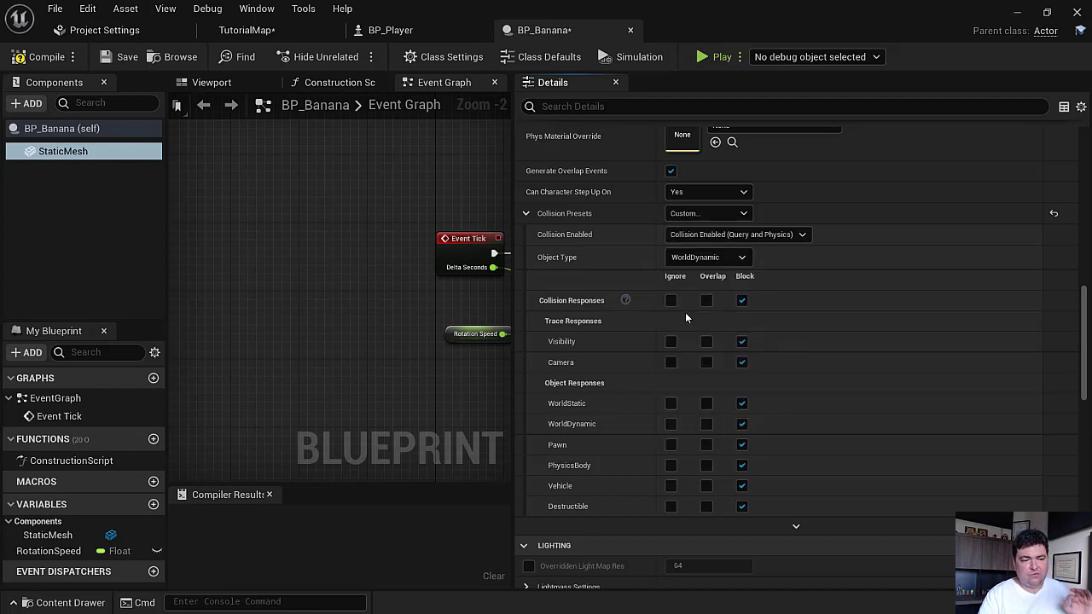
{"action": "mouse_move", "coordinate": [512, 342]}
{"action": "left_mouse_down"}
{"action": "mouse_move", "coordinate": [829, 350]}
{"action": "mouse_move", "coordinate": [362, 373]}
{"action": "left_mouse_up"}
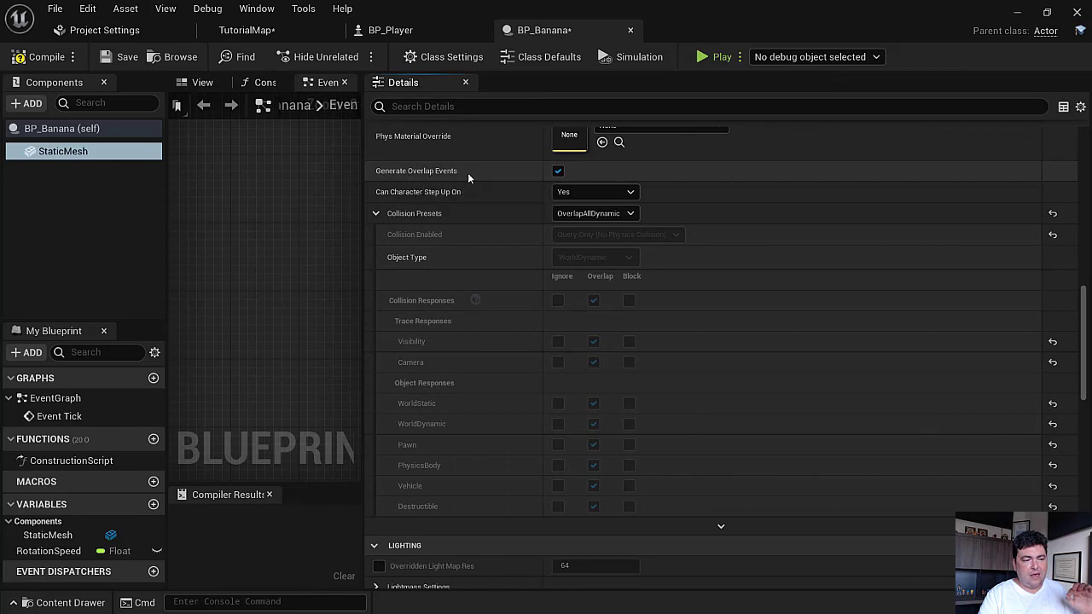
{"action": "left_click_drag", "start_coordinate": [363, 293], "coordinate": [809, 356]}
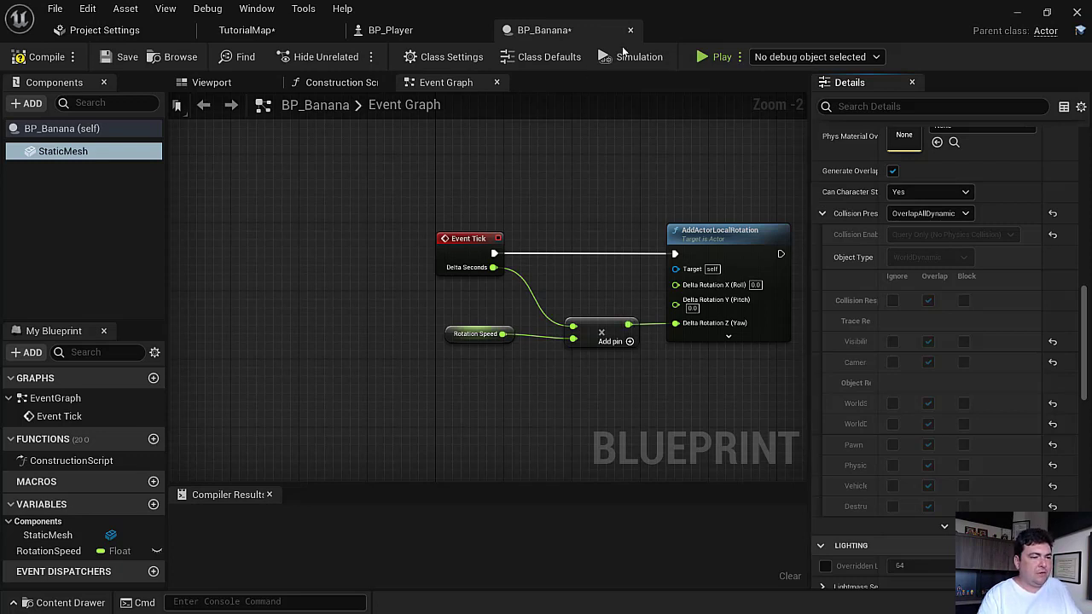
Step: Play-test the level, driving the player cube around with W, A and S, then stop with Esc
{"action": "left_click", "coordinate": [704, 57]}
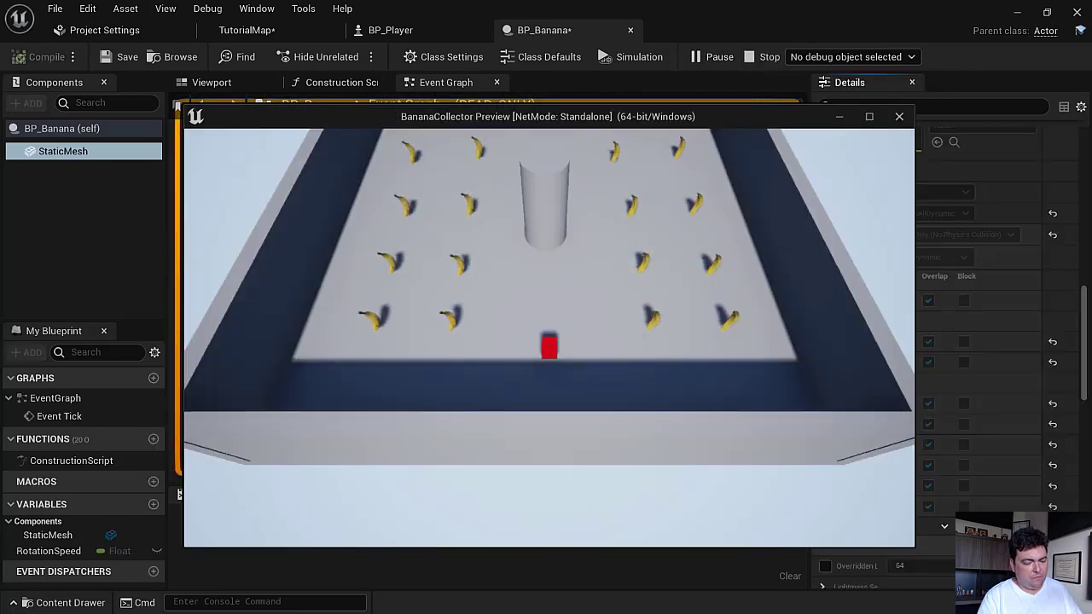
{"action": "key", "text": "w"}
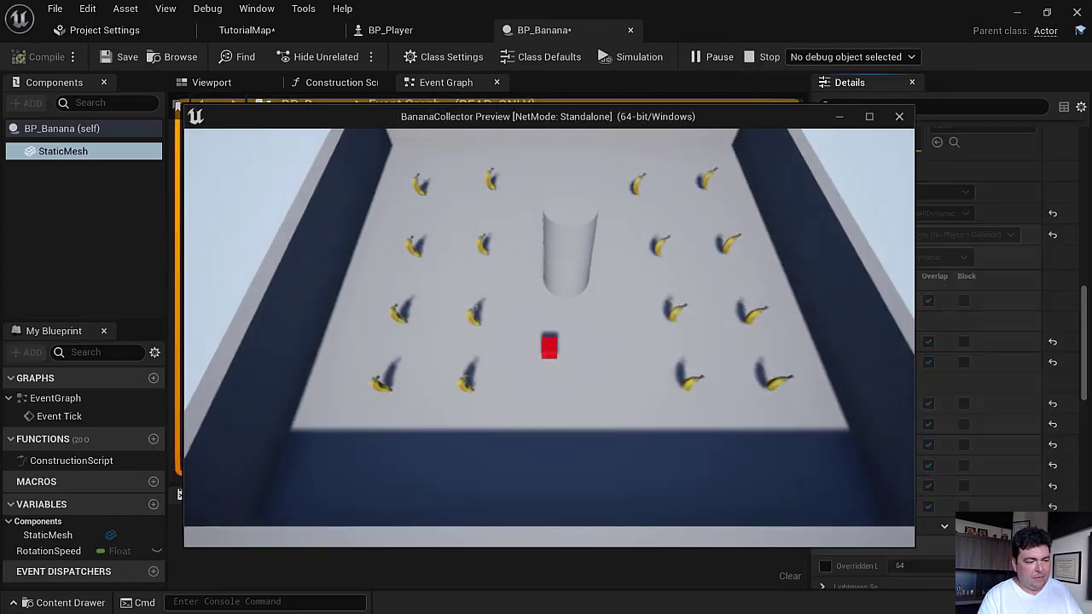
{"action": "key", "text": "a"}
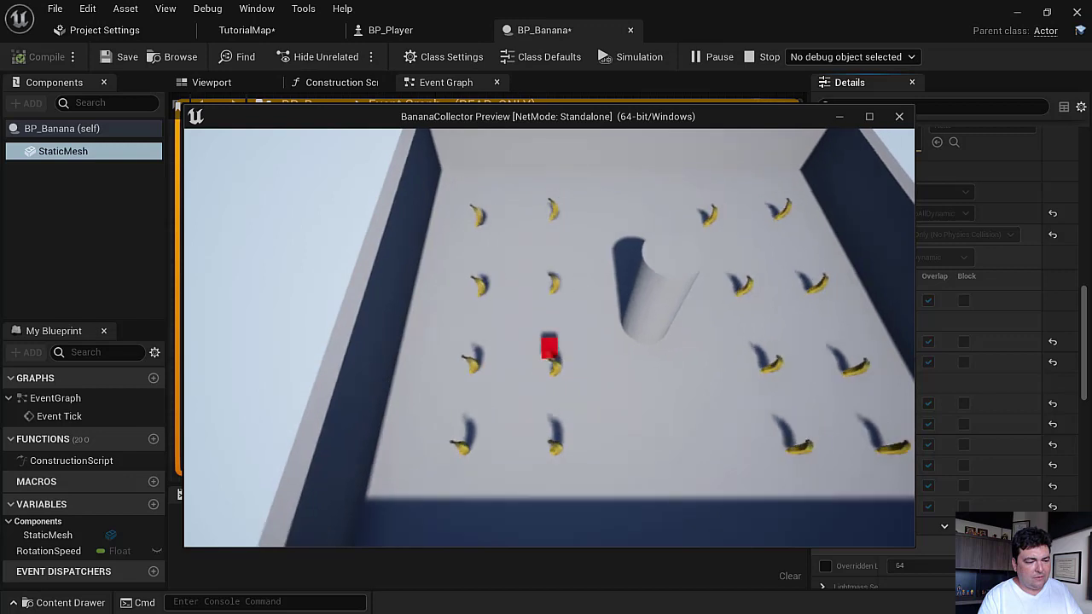
{"action": "key", "text": "s"}
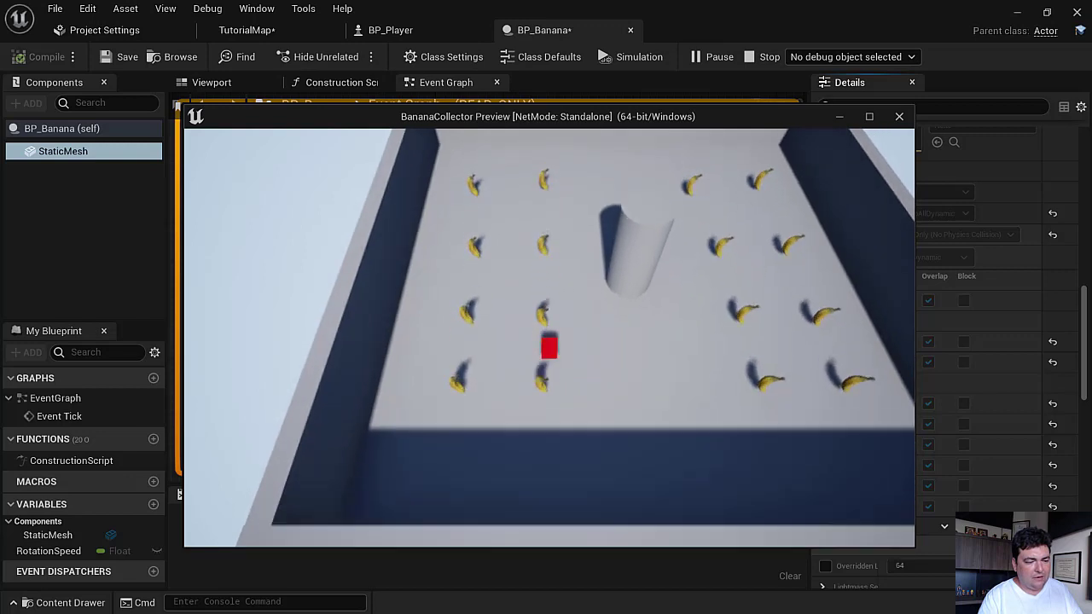
{"action": "key", "text": "w"}
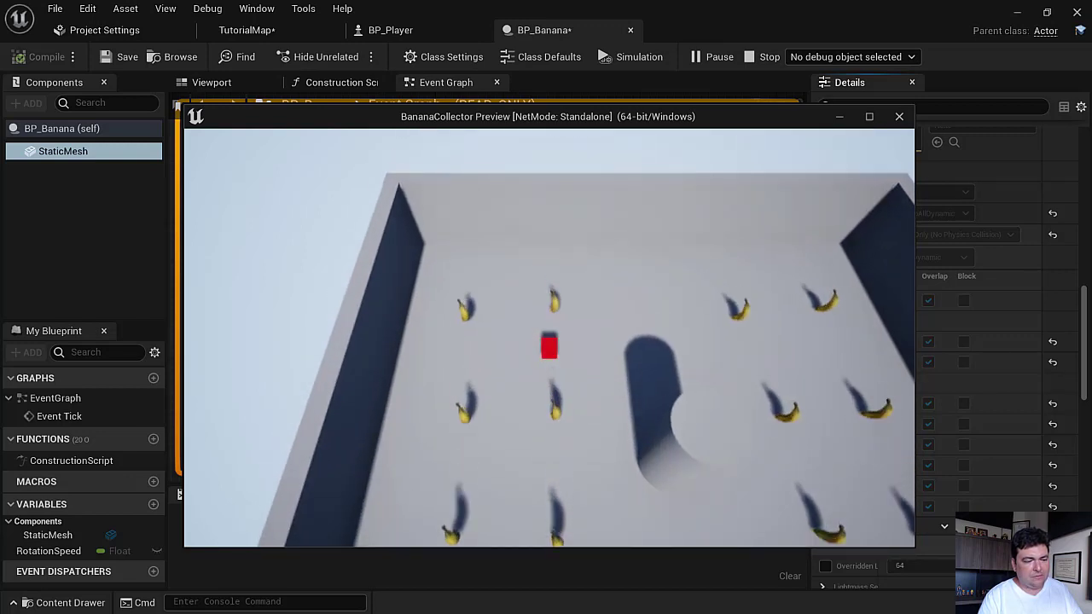
{"action": "key", "text": "w"}
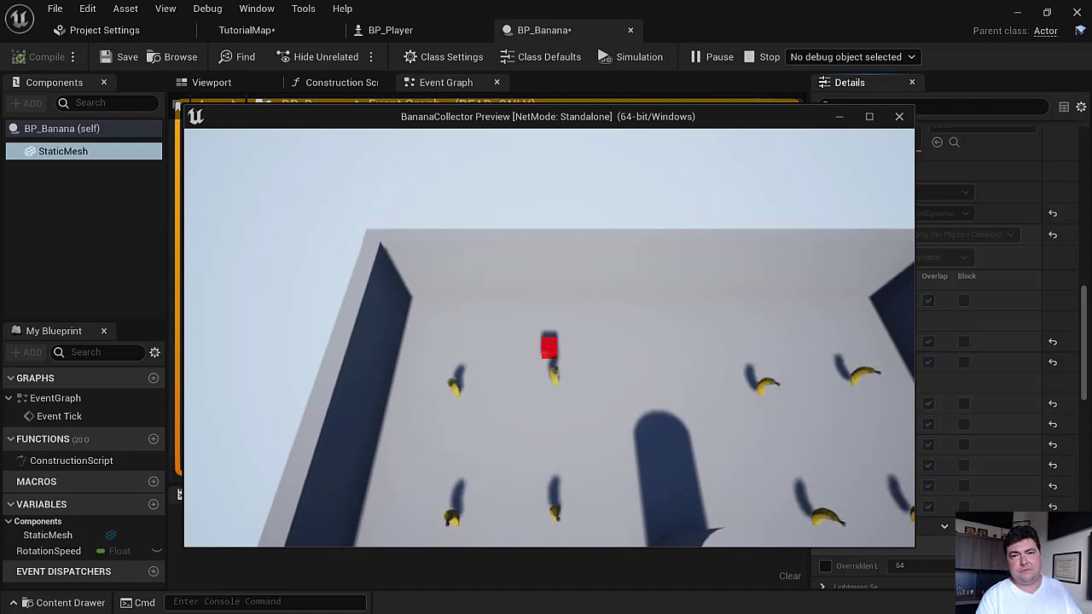
{"action": "key", "text": "Escape"}
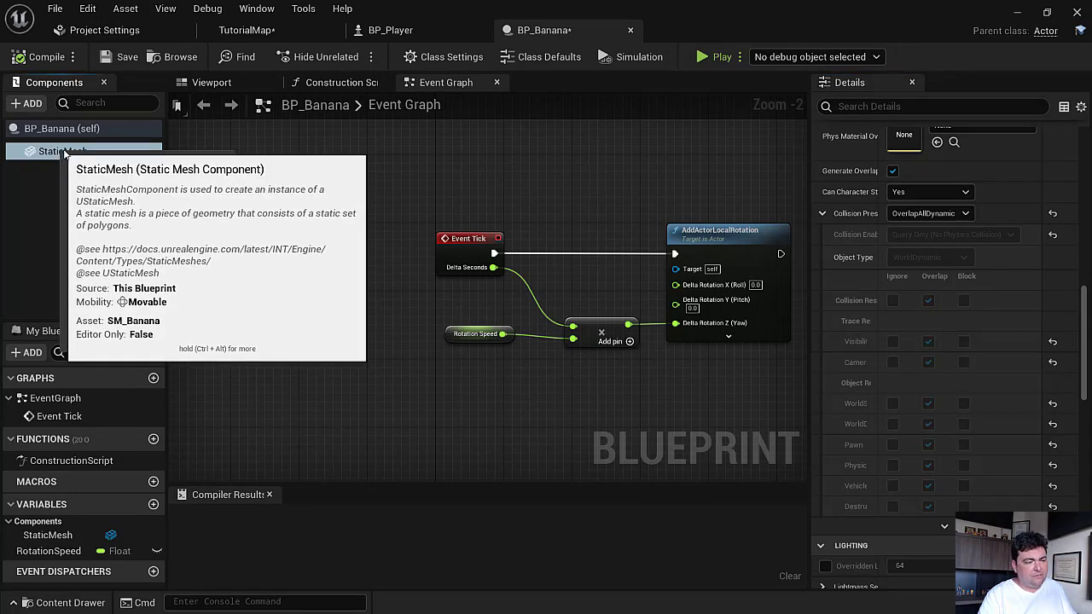
Step: Add an On Component Begin Overlap (StaticMesh) event node to BP_Banana's Event Graph
{"action": "right_click", "coordinate": [64, 152]}
{"action": "left_click", "coordinate": [357, 154]}
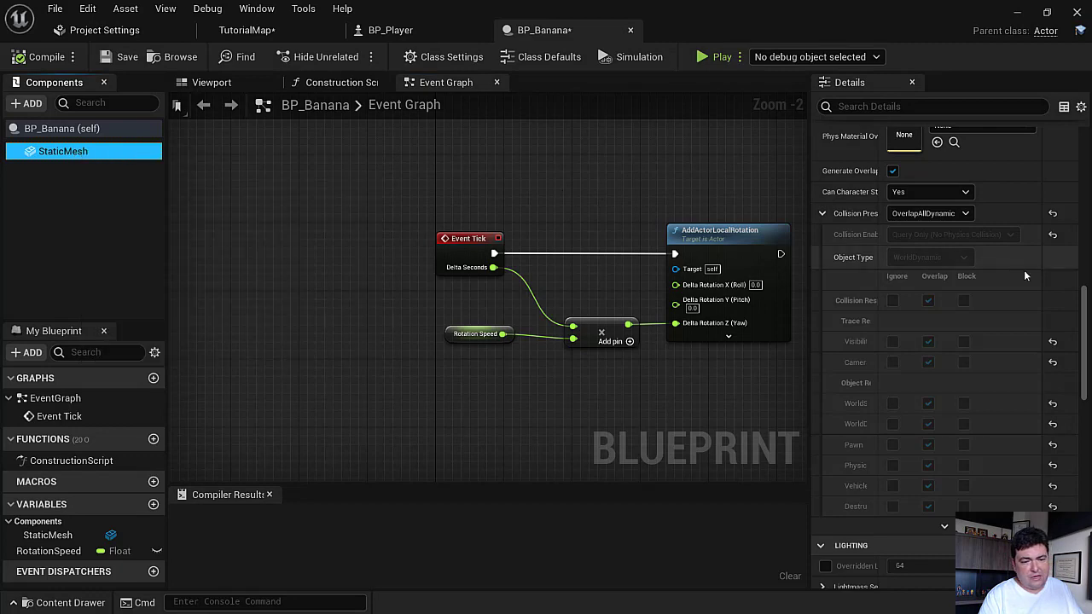
{"action": "left_click_drag", "start_coordinate": [1084, 311], "coordinate": [1088, 503]}
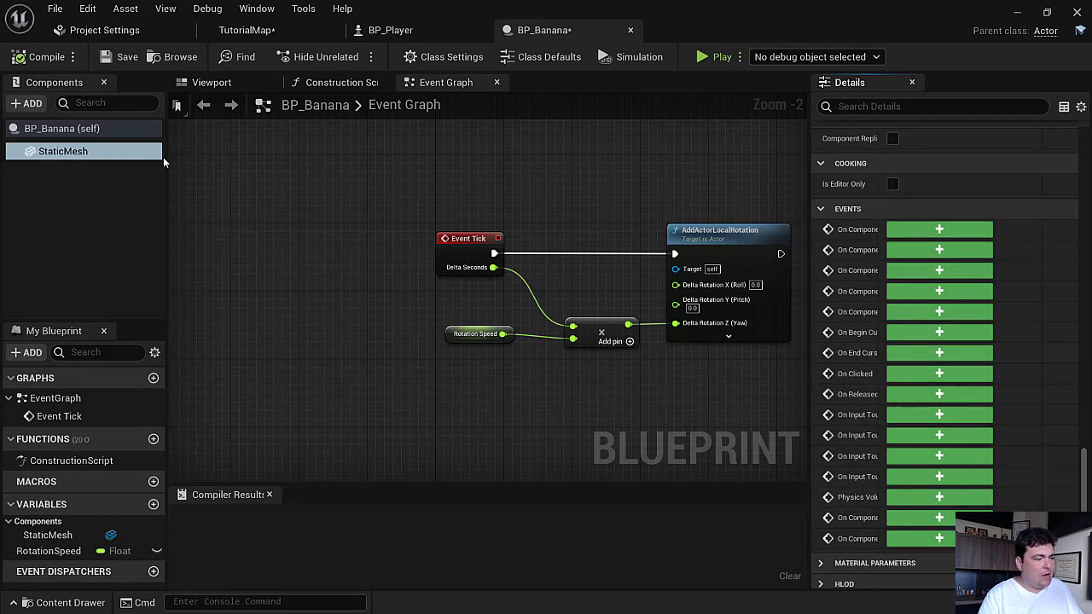
{"action": "right_click", "coordinate": [79, 152]}
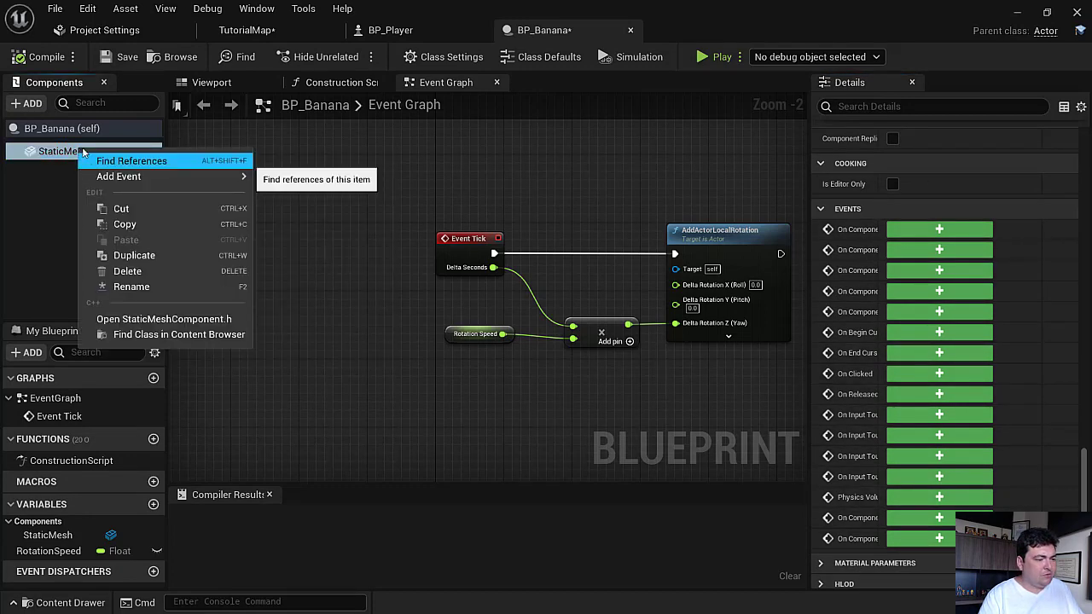
{"action": "left_click", "coordinate": [55, 156]}
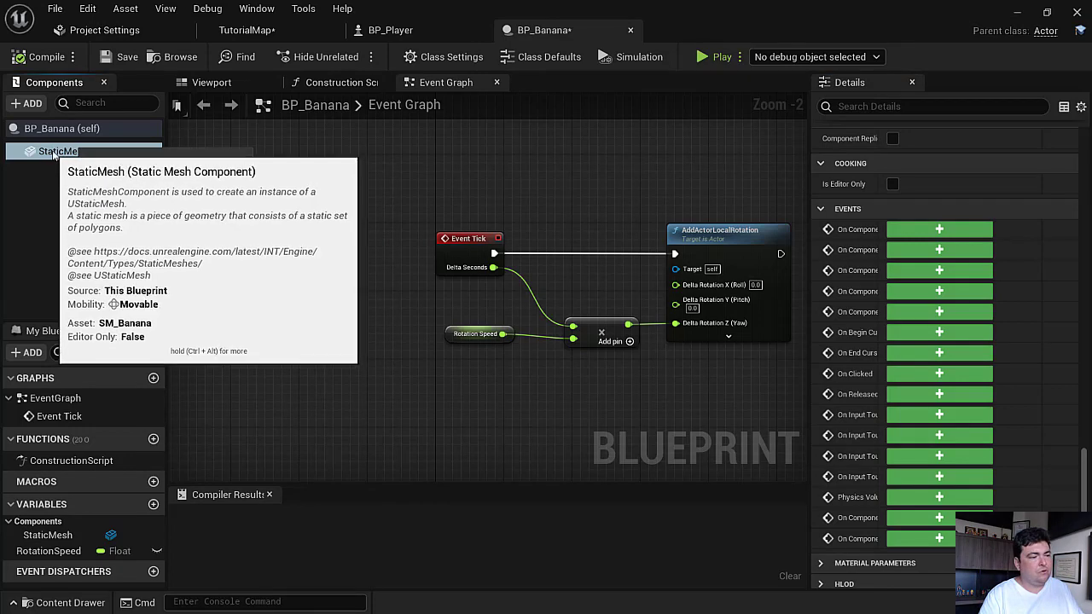
{"action": "right_click", "coordinate": [79, 153]}
{"action": "mouse_move", "coordinate": [127, 179]}
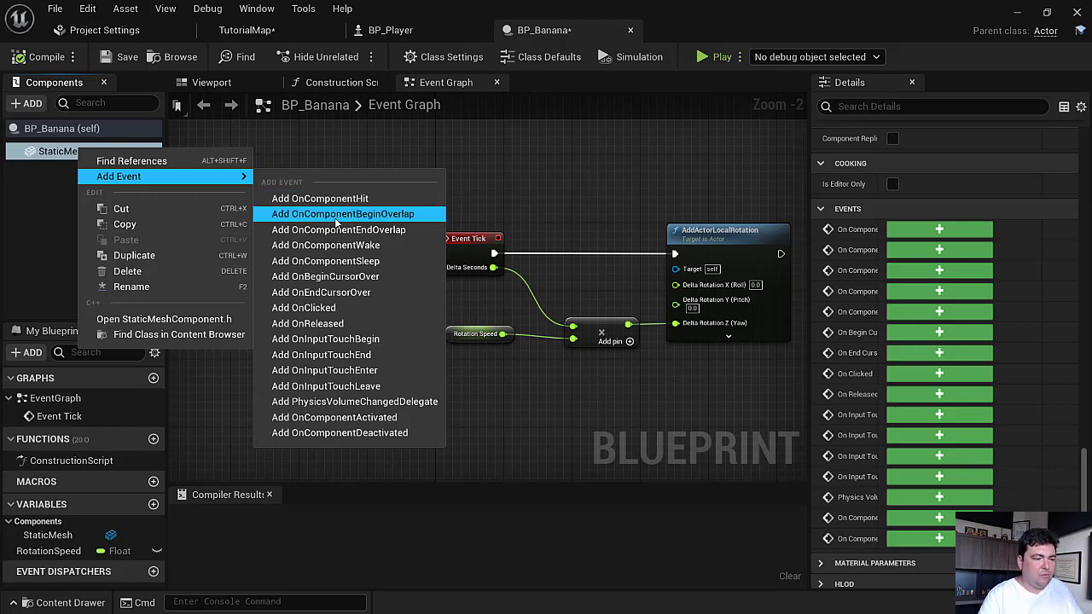
{"action": "left_click", "coordinate": [343, 220]}
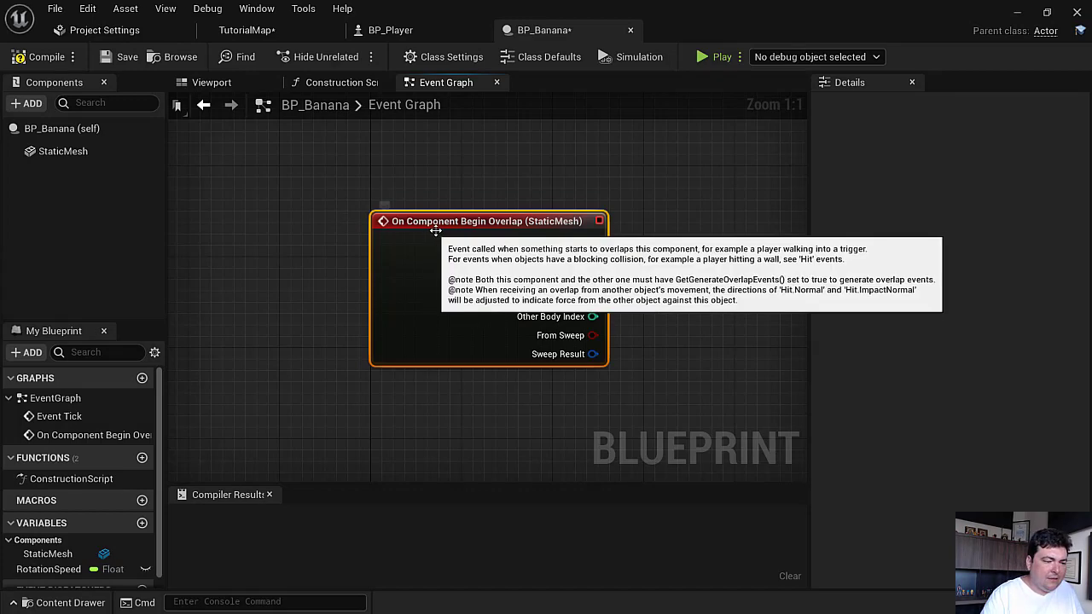
Step: Wire the overlap event to a DestroyActor node on self and save BP_Banana with Ctrl+S
{"action": "left_click_drag", "start_coordinate": [436, 227], "coordinate": [356, 204]}
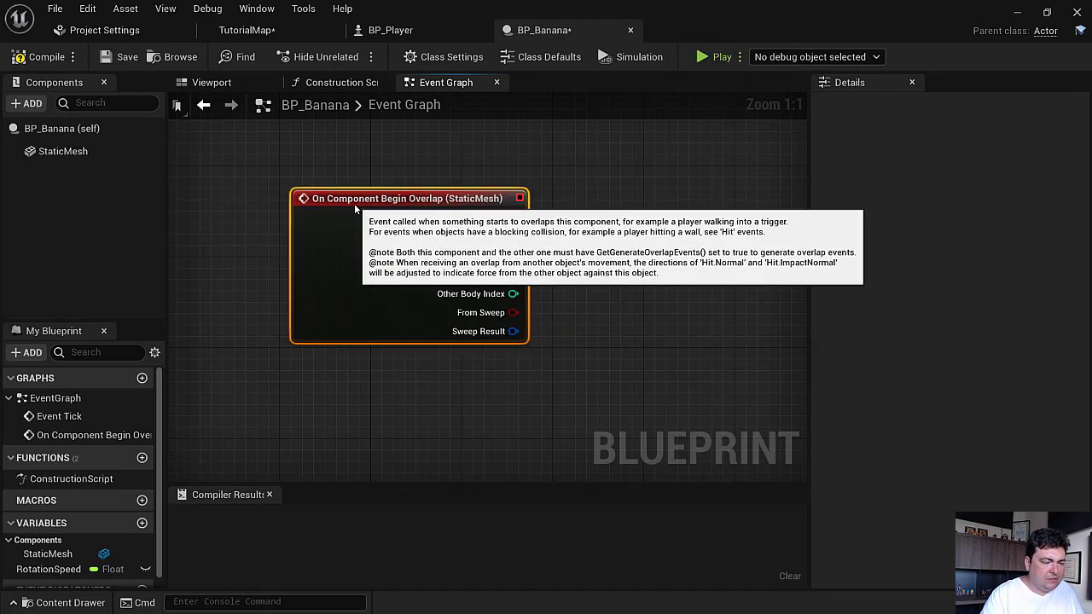
{"action": "right_click_drag", "start_coordinate": [597, 266], "coordinate": [475, 234]}
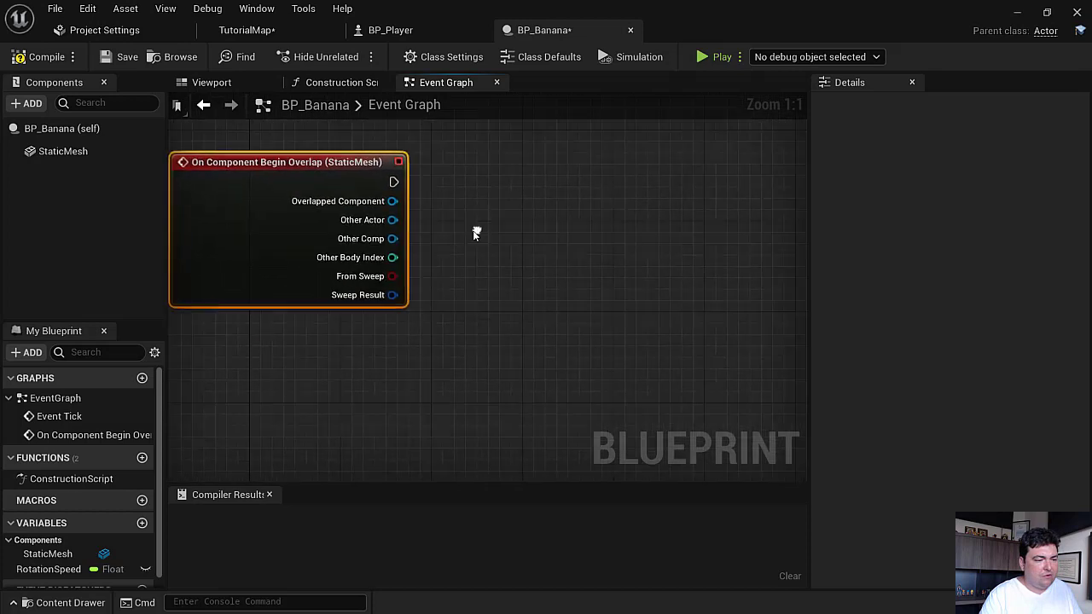
{"action": "left_click_drag", "start_coordinate": [393, 181], "coordinate": [519, 187]}
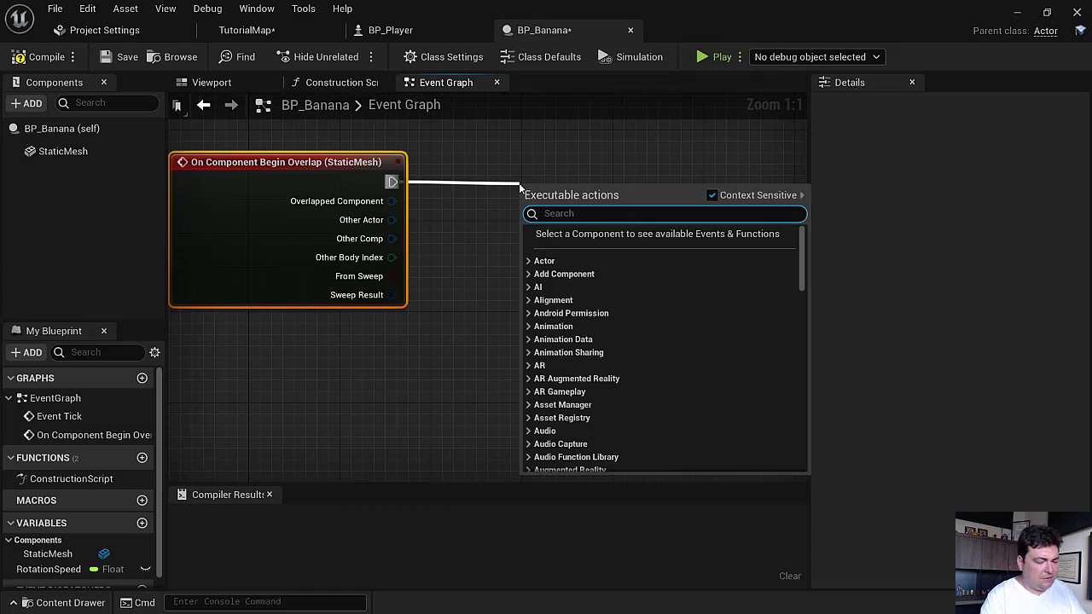
{"action": "type", "text": "des"}
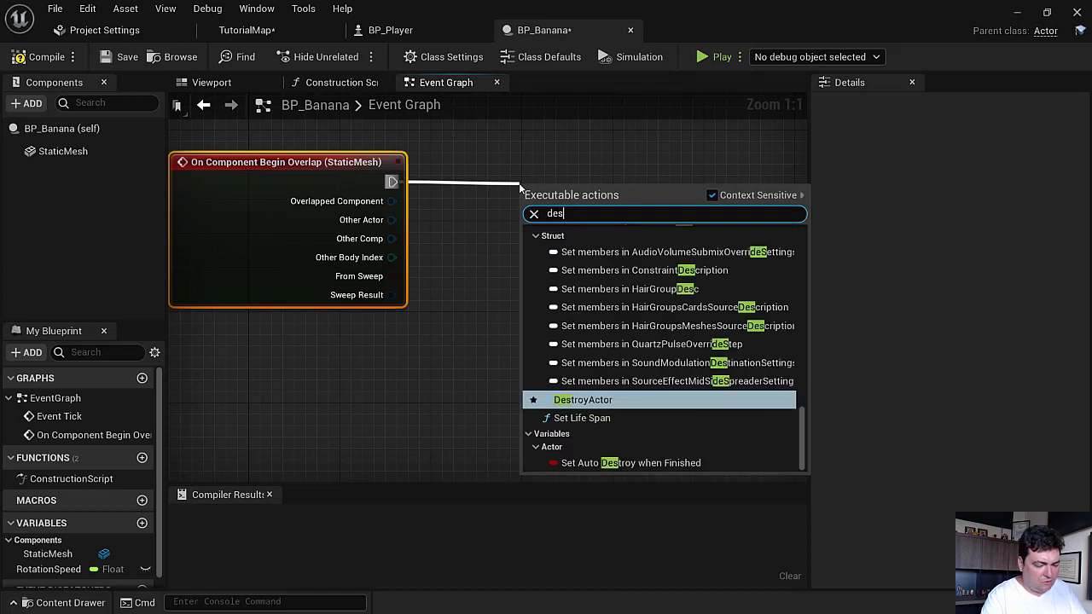
{"action": "type", "text": "troy"}
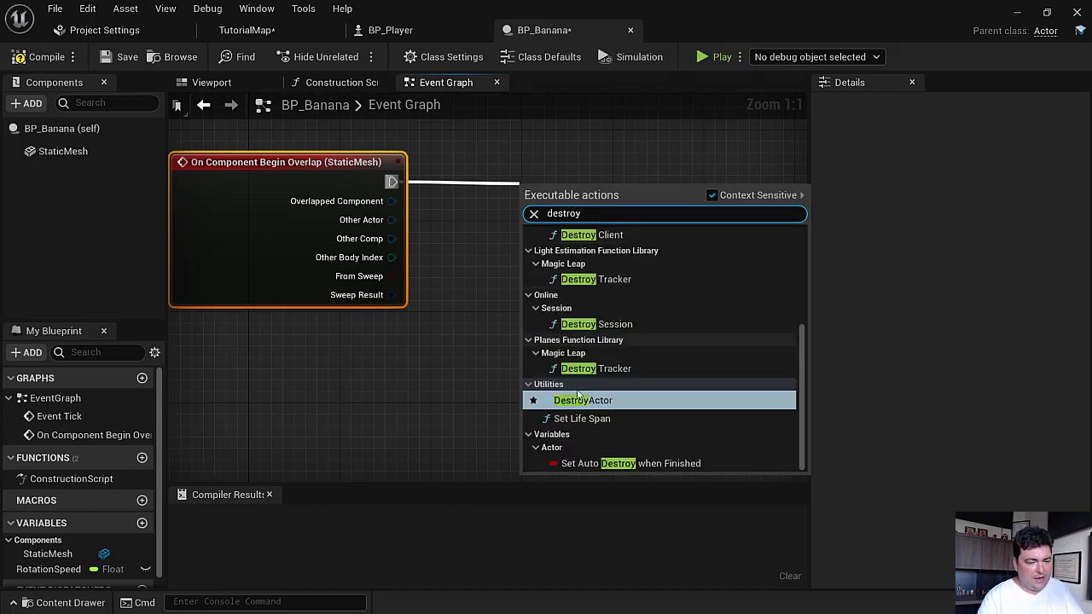
{"action": "left_click", "coordinate": [580, 401]}
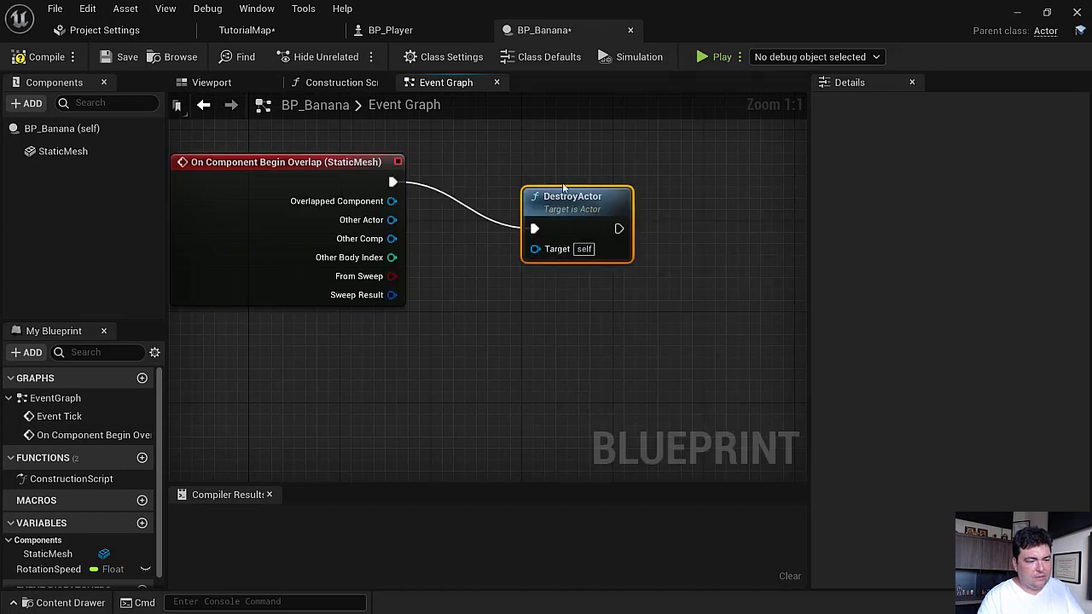
{"action": "left_click_drag", "start_coordinate": [559, 228], "coordinate": [548, 183]}
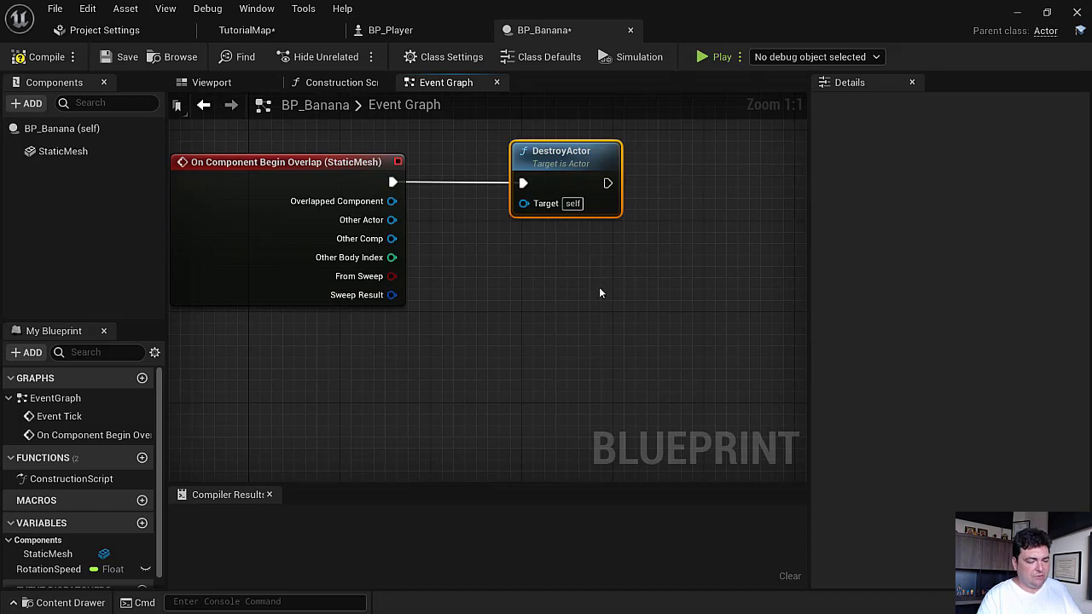
{"action": "key", "text": "ctrl+s"}
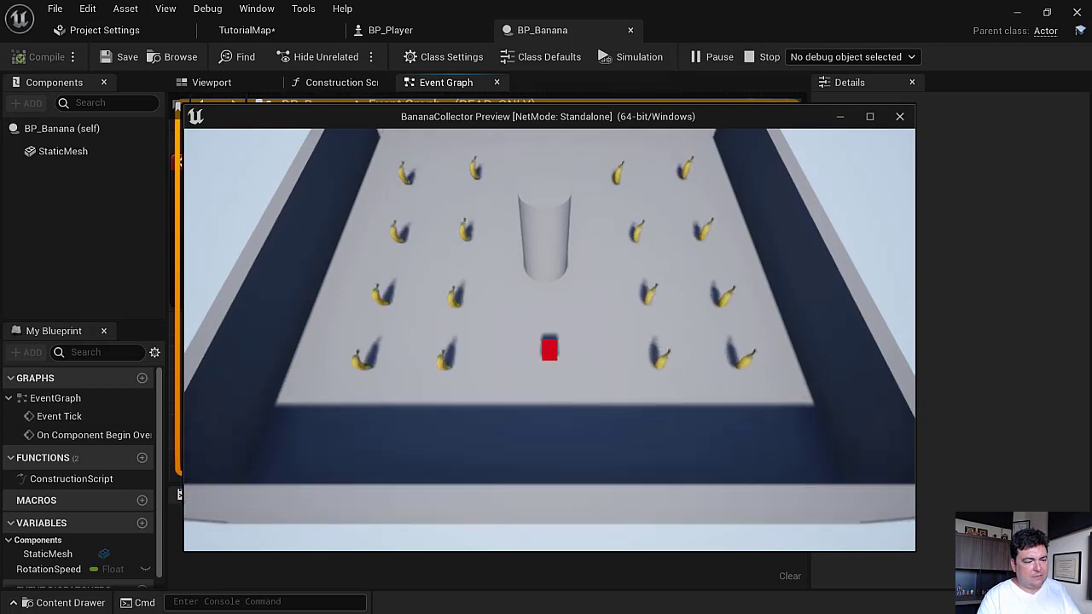
Step: Drive the cube through the bananas to confirm they vanish, then end the play session
{"action": "key", "text": "d"}
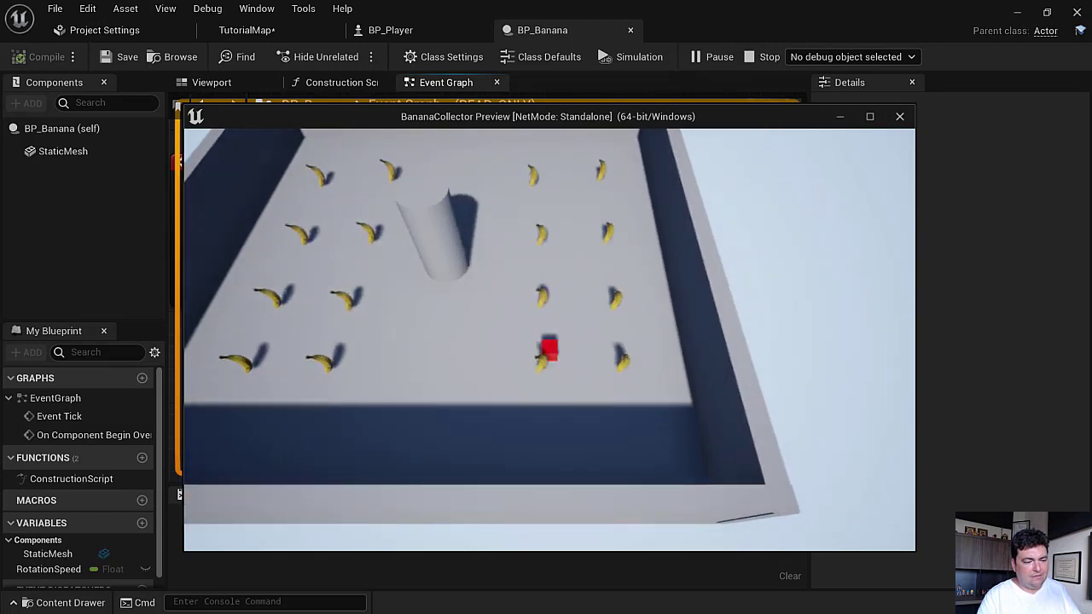
{"action": "key", "text": "w"}
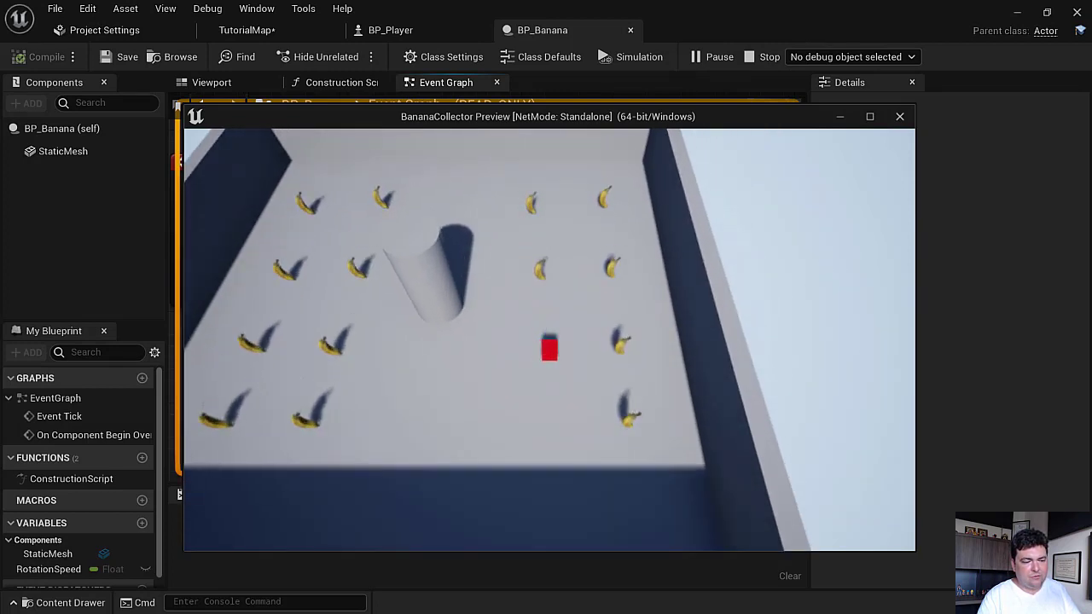
{"action": "key", "text": "w"}
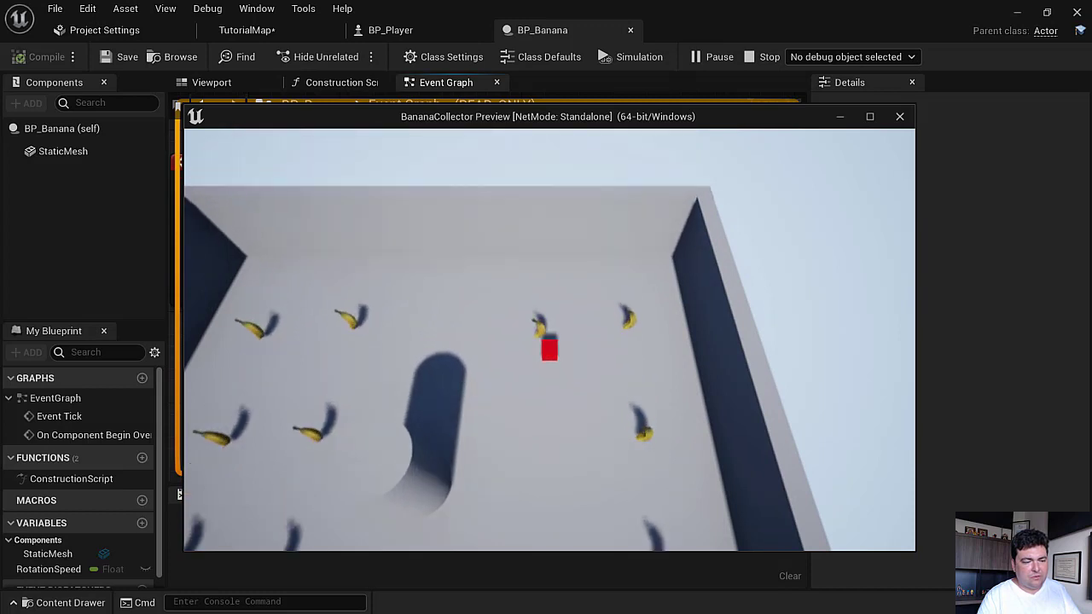
{"action": "key", "text": "a"}
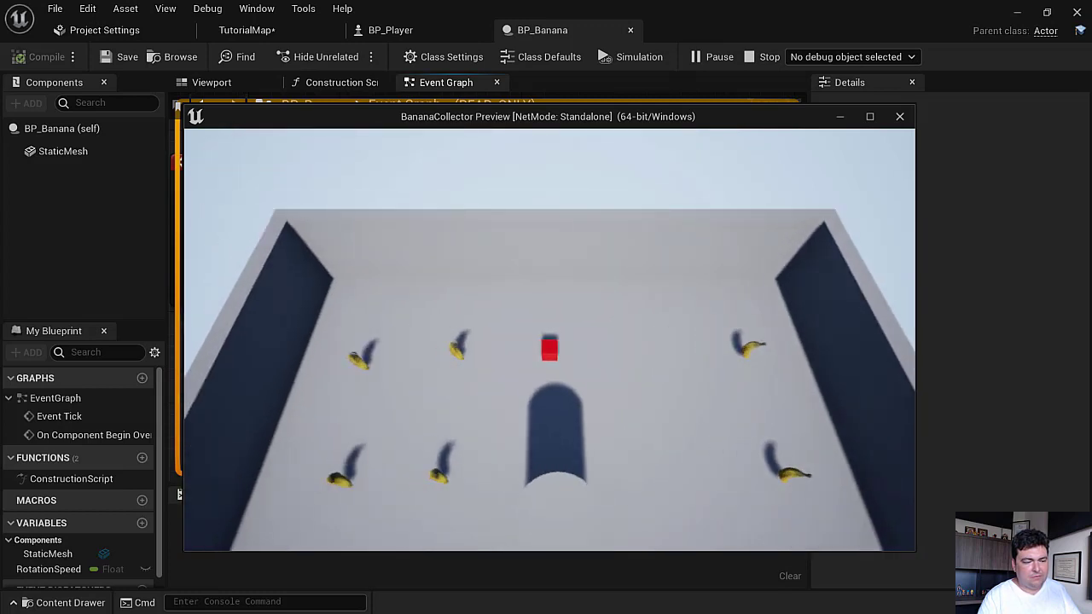
{"action": "key", "text": "a"}
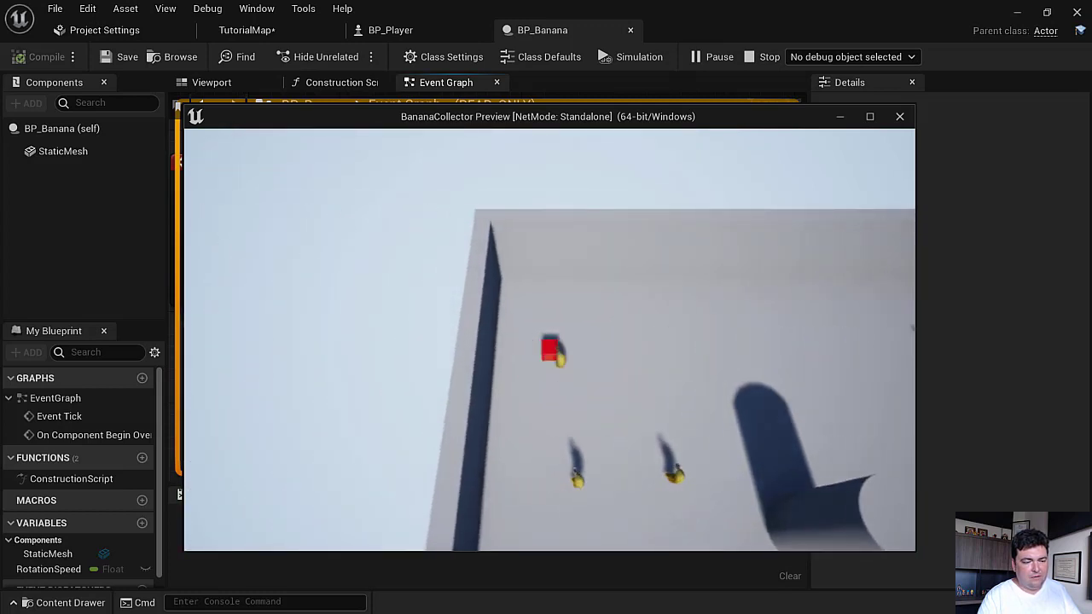
{"action": "key", "text": "d"}
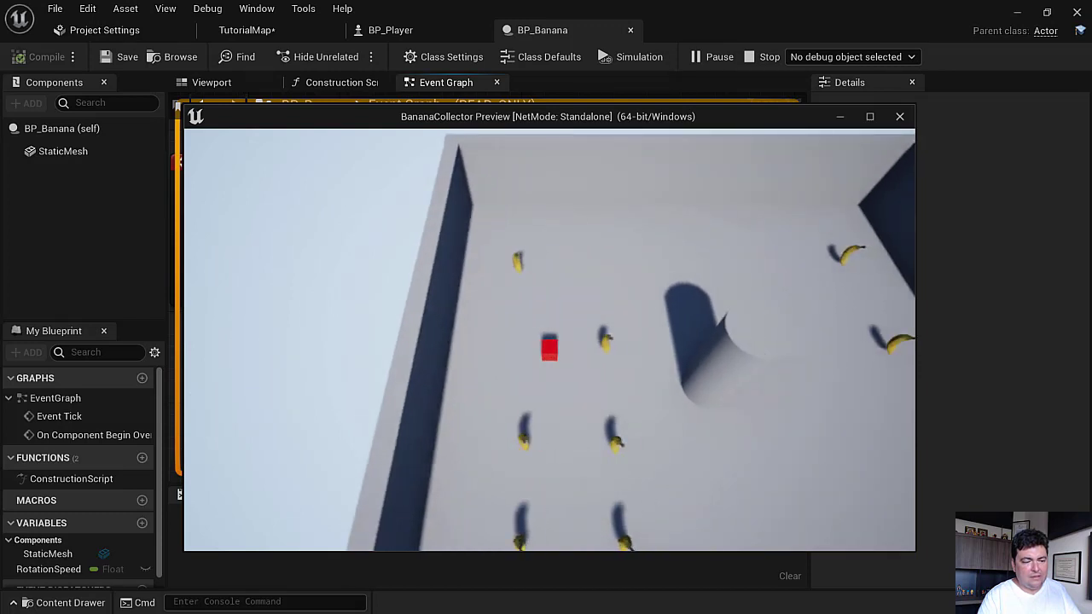
{"action": "key", "text": "s"}
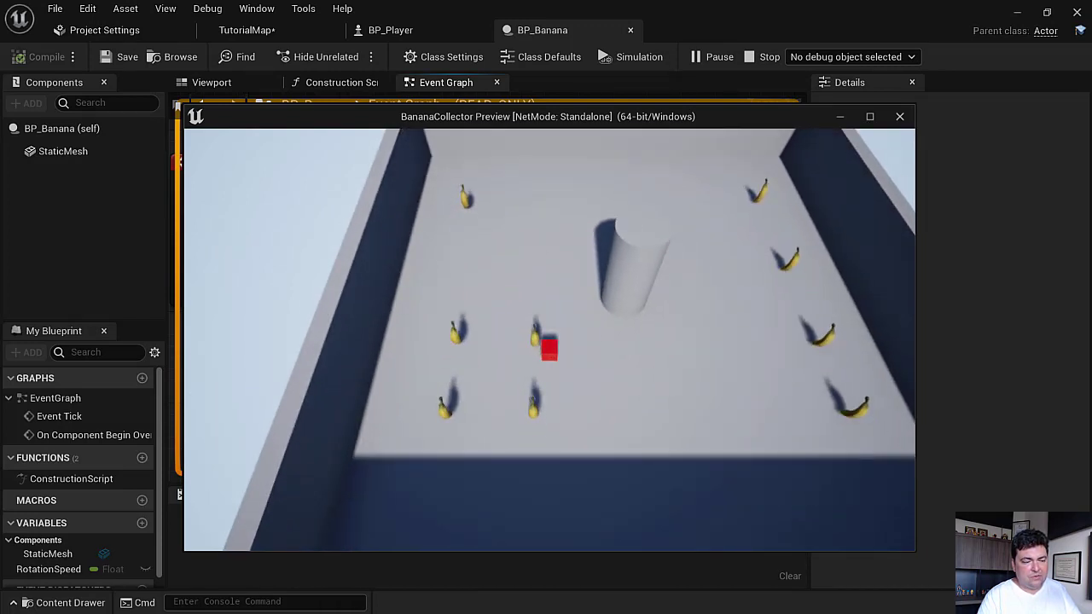
{"action": "key", "text": "s"}
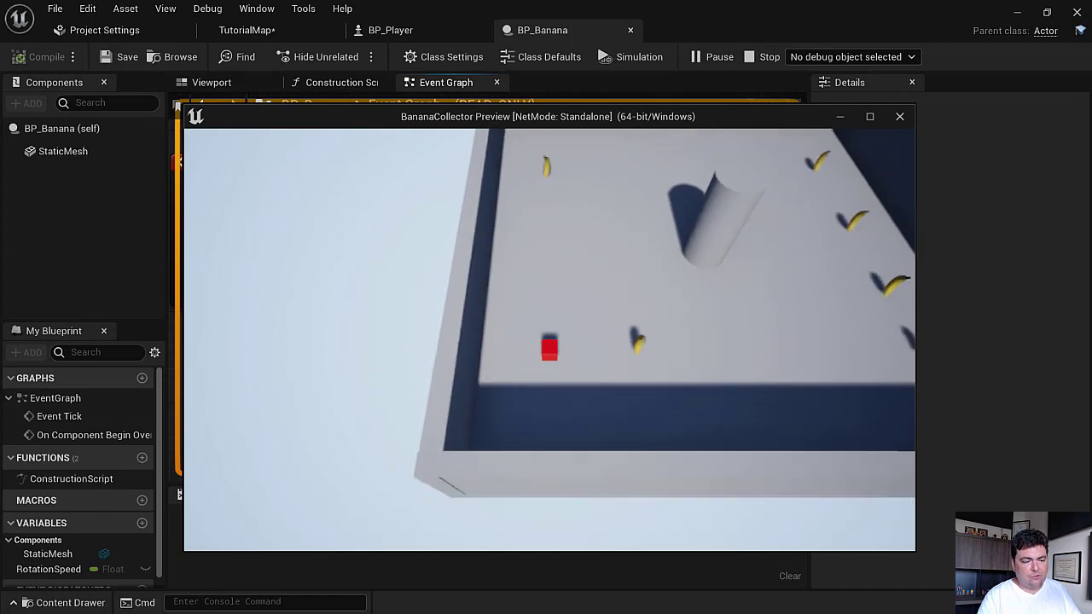
{"action": "key", "text": "d"}
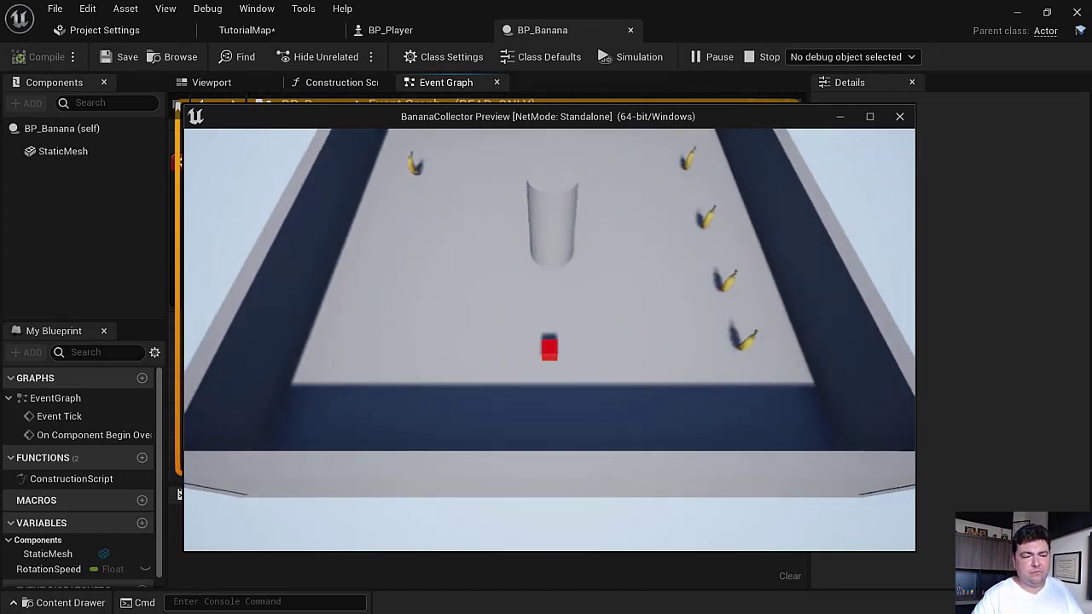
{"action": "key", "text": "Escape"}
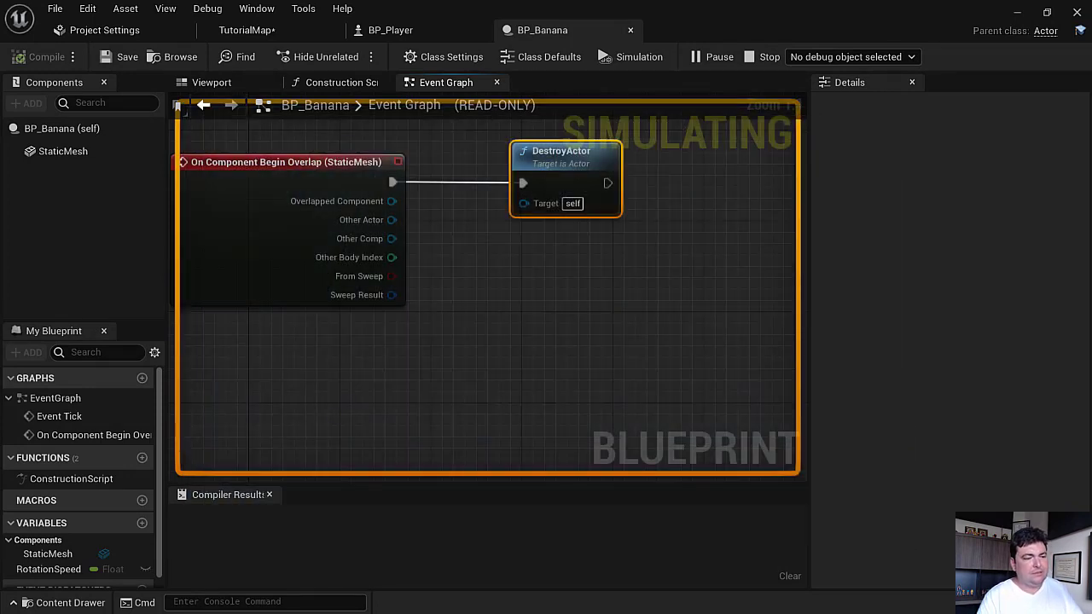
{"action": "left_click", "coordinate": [603, 325]}
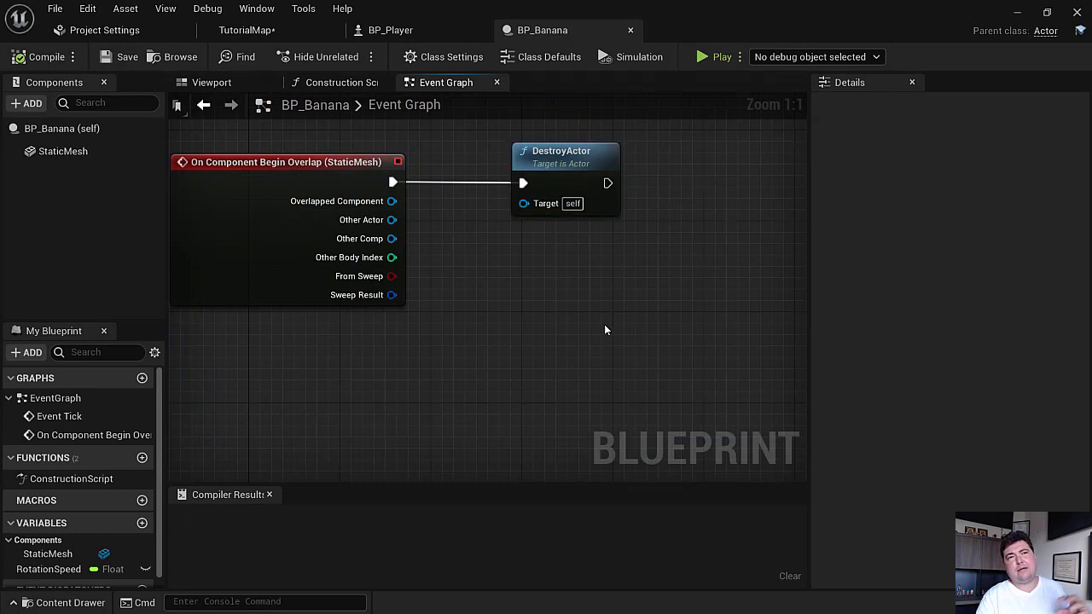